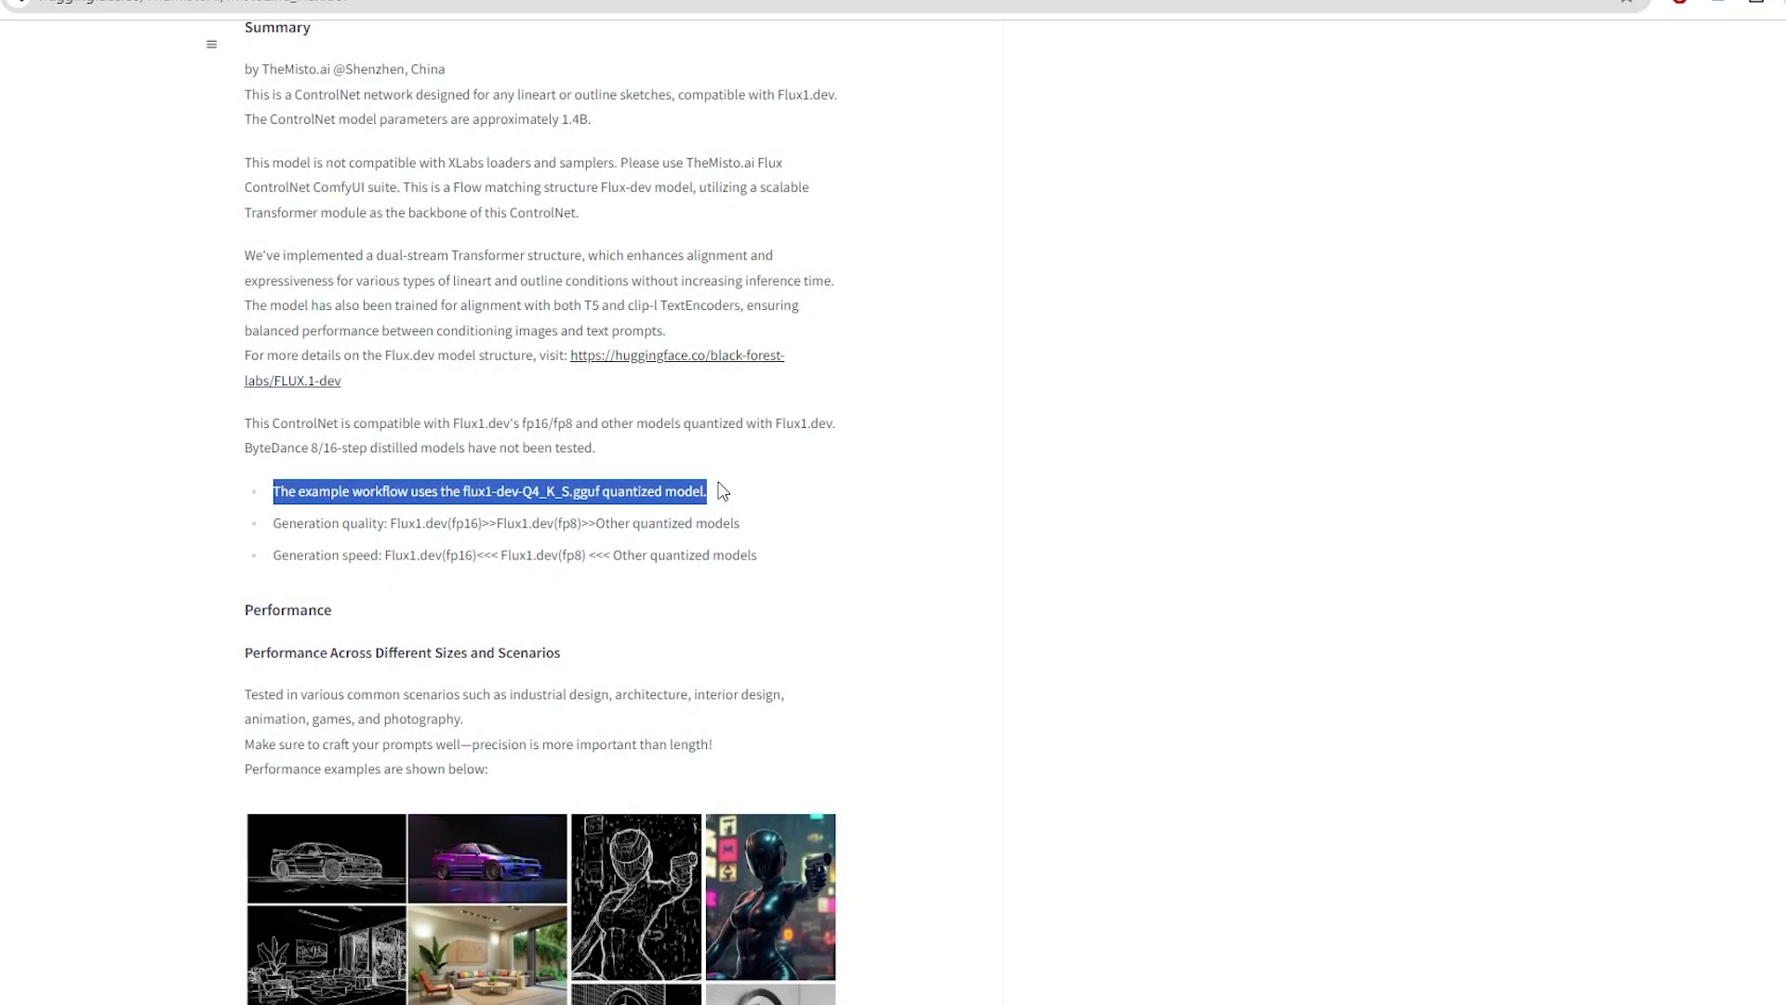
Read down the MistoLine_Flux.dev model card, highlighting its four Recommended Settings lines.
scroll(363, 600, down, 1)
scroll(362, 600, down, 2)
click(137, 503)
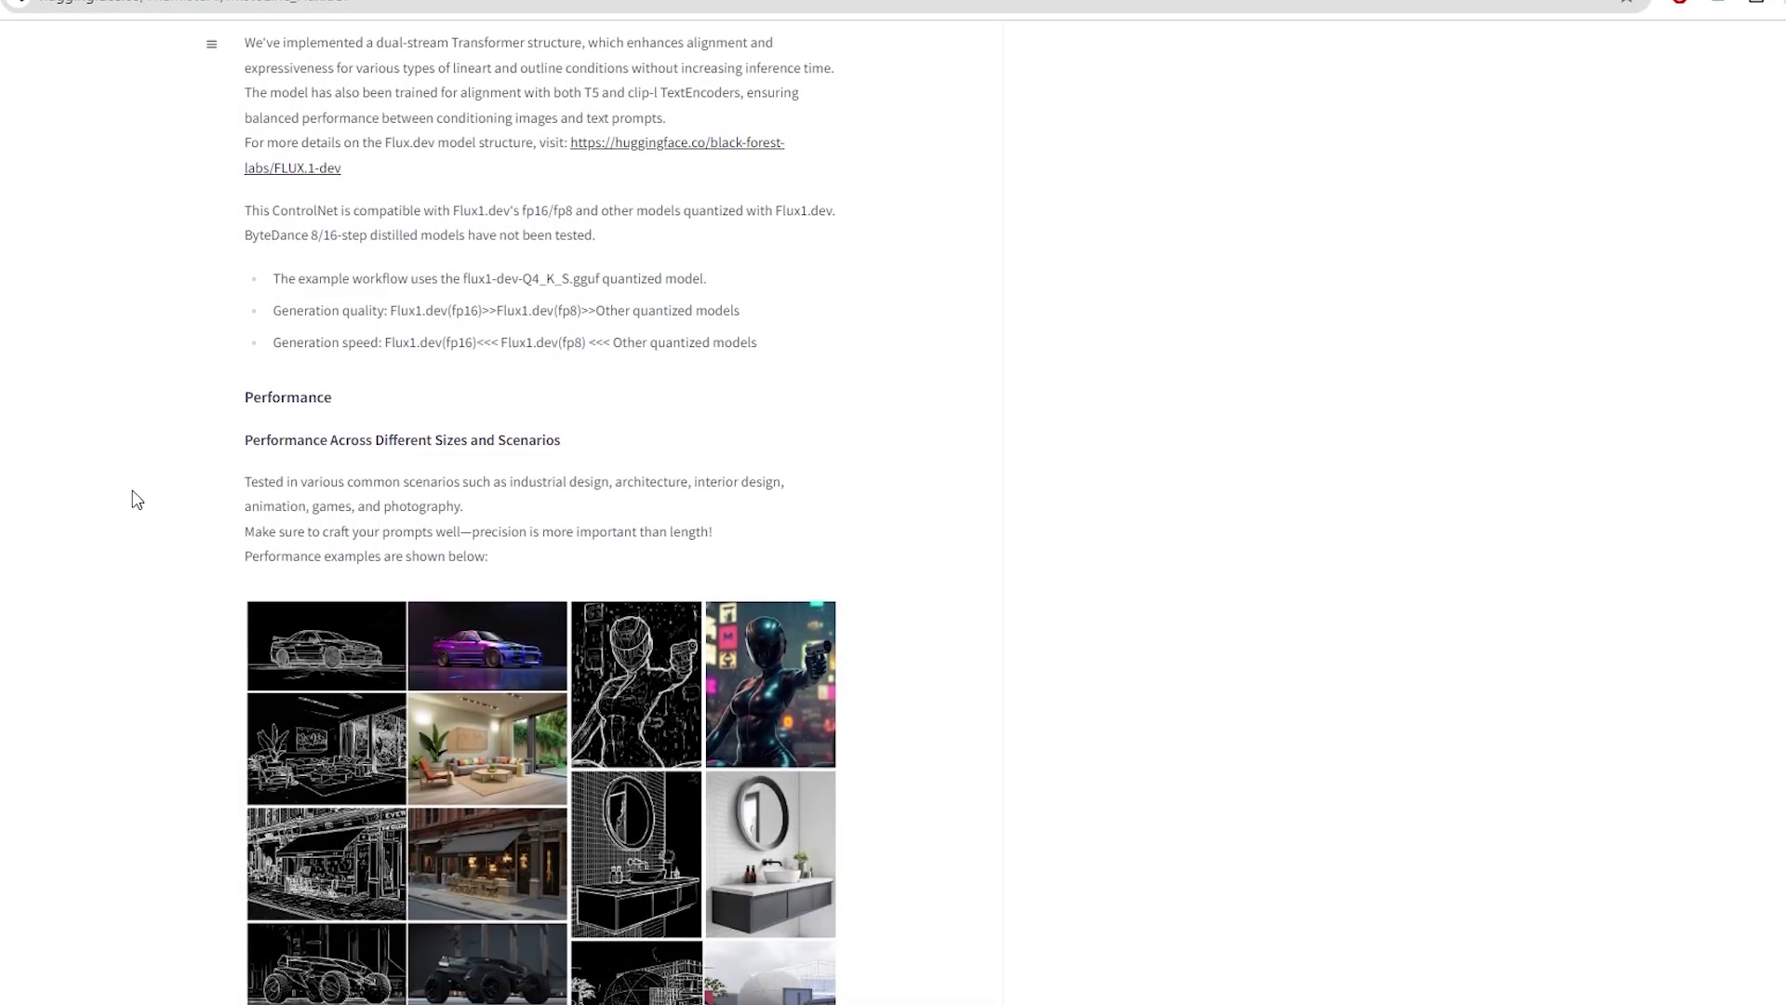
scroll(135, 497, down, 6)
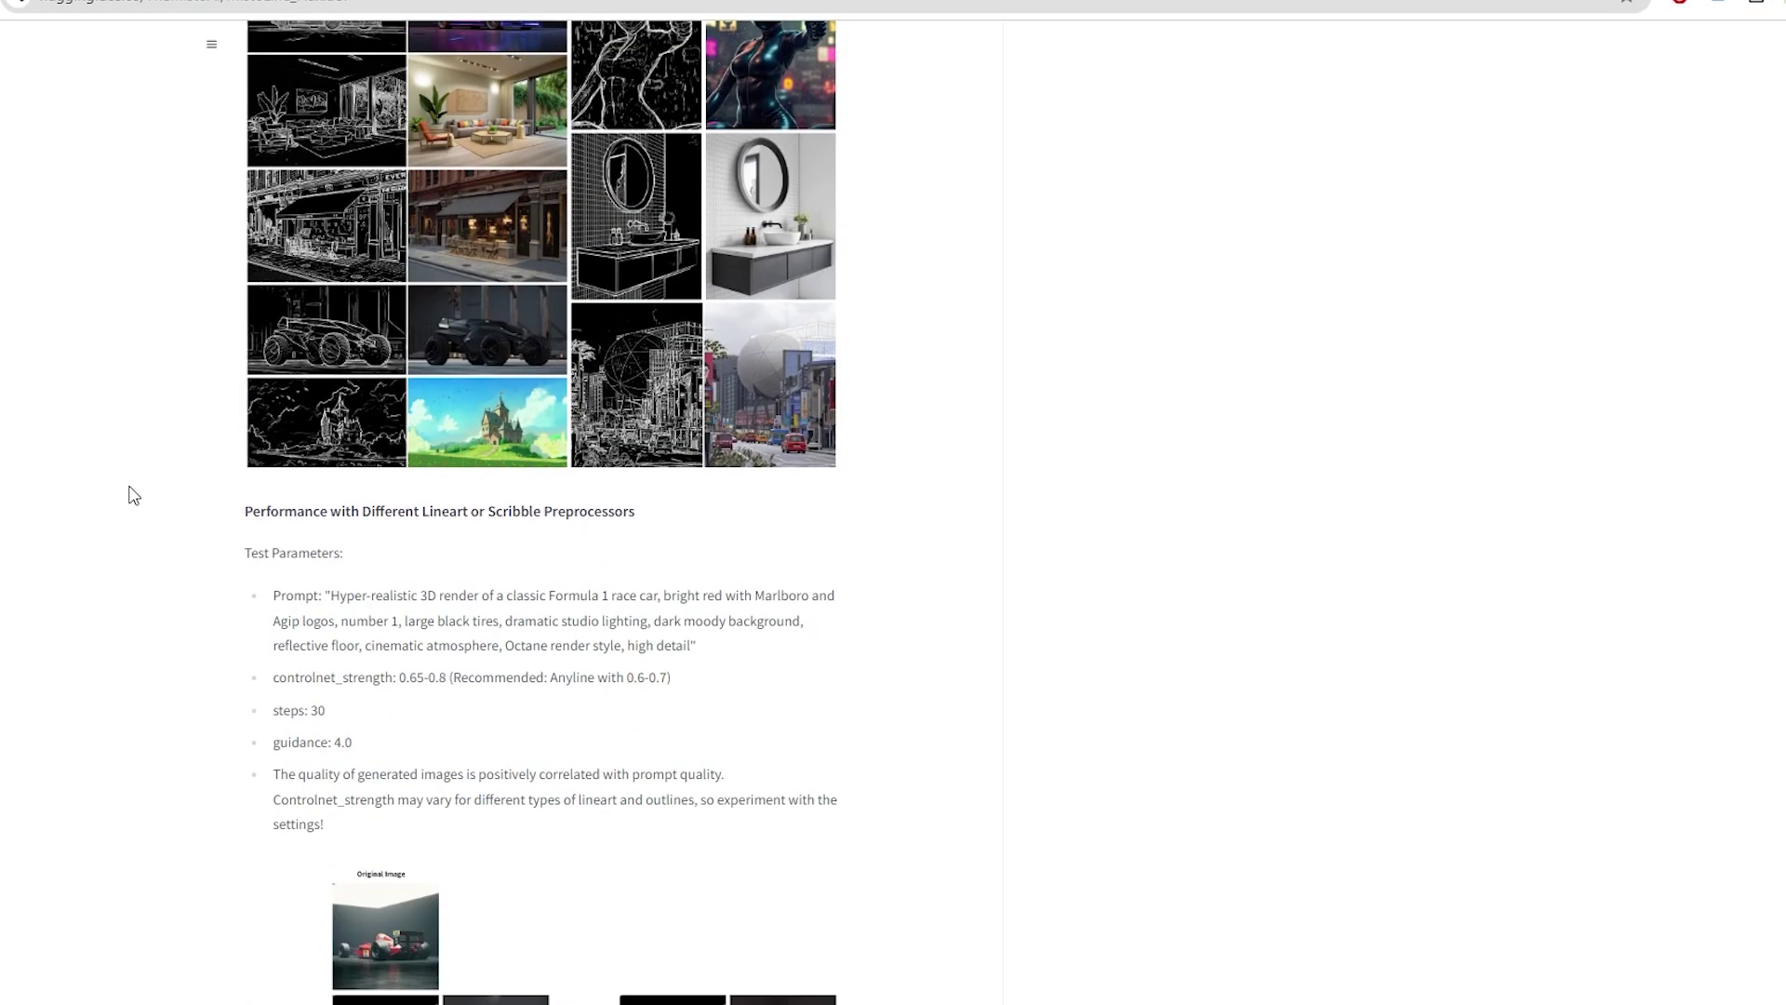
scroll(134, 495, down, 10)
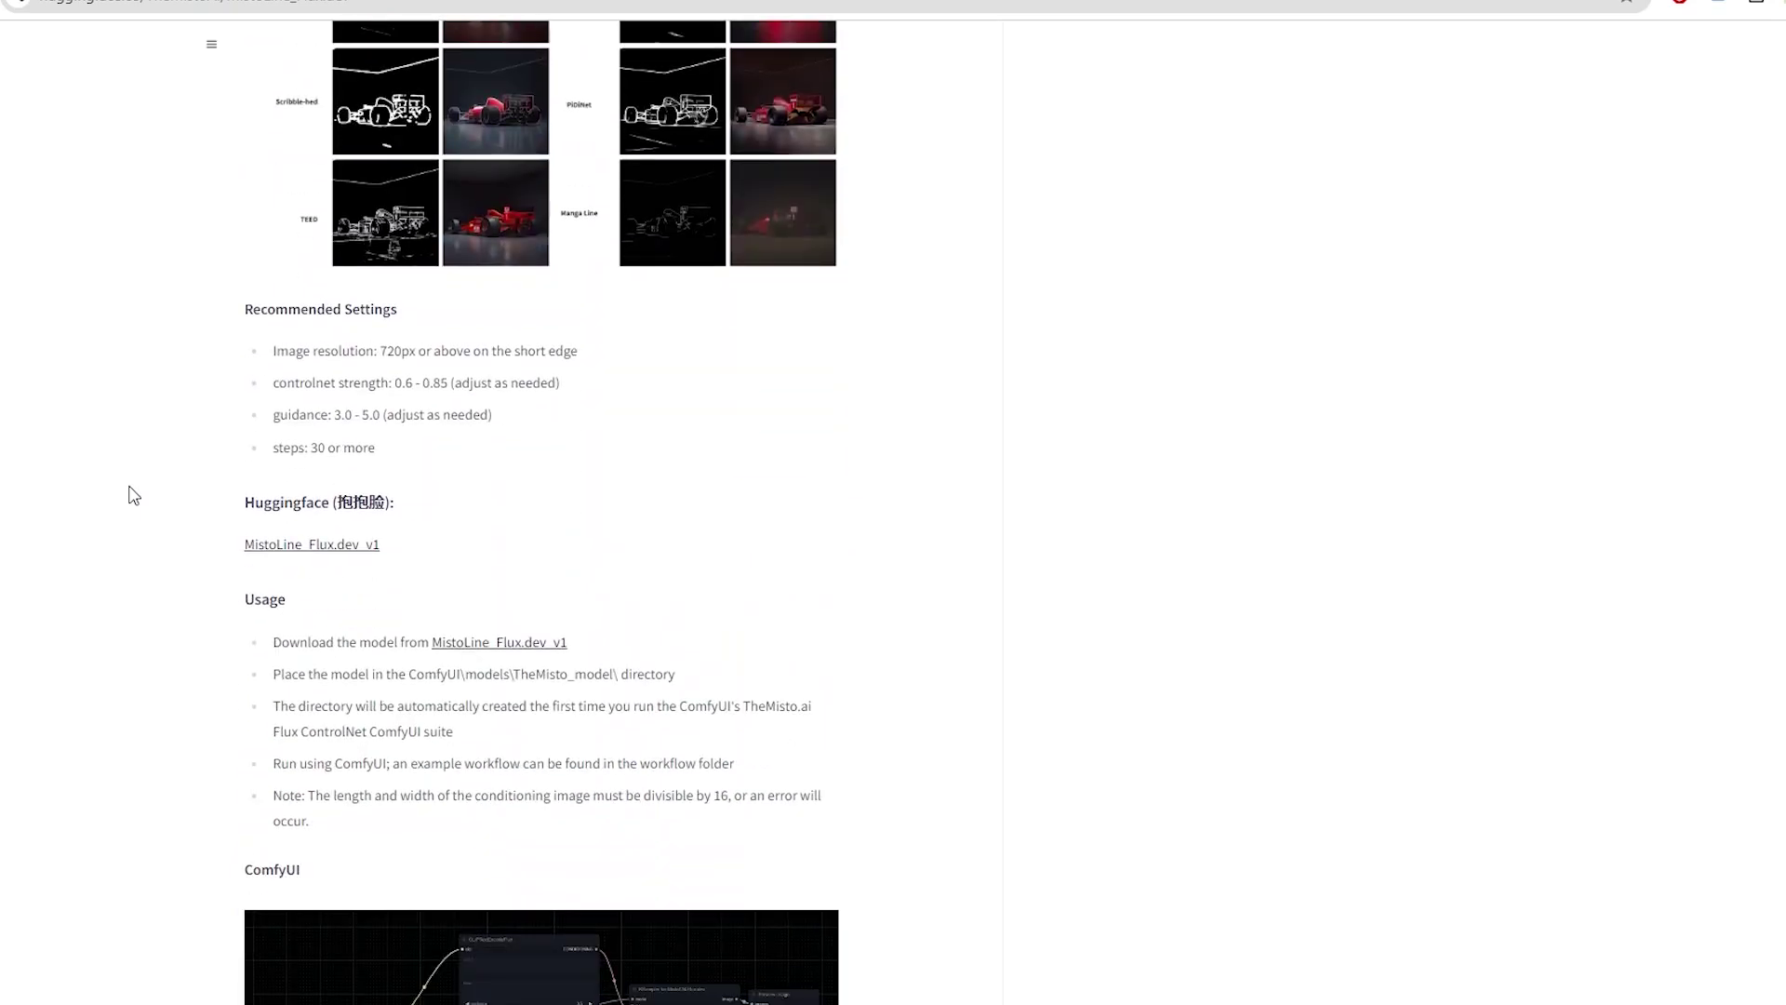
drag(376, 455, 277, 351)
click(164, 464)
Show the repository's file list with the 2.79 GB mistoline_flux.dev_v1.bin weights.
scroll(172, 455, down, 2)
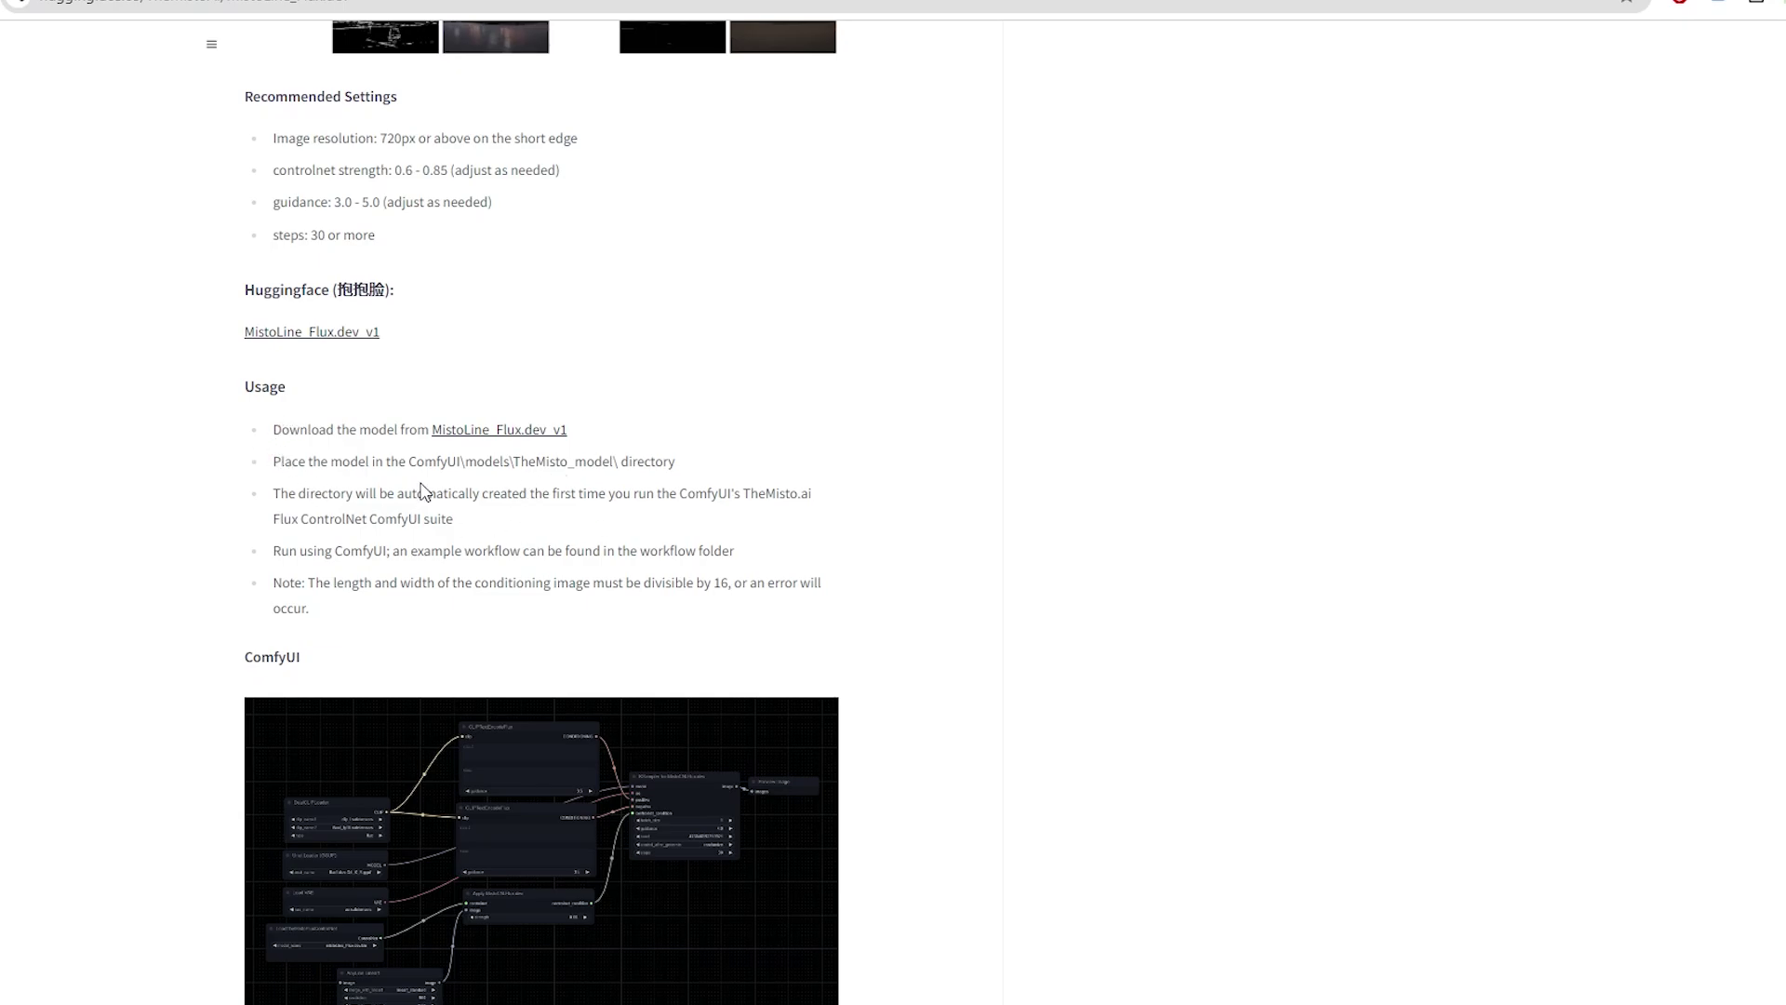
scroll(166, 534, down, 4)
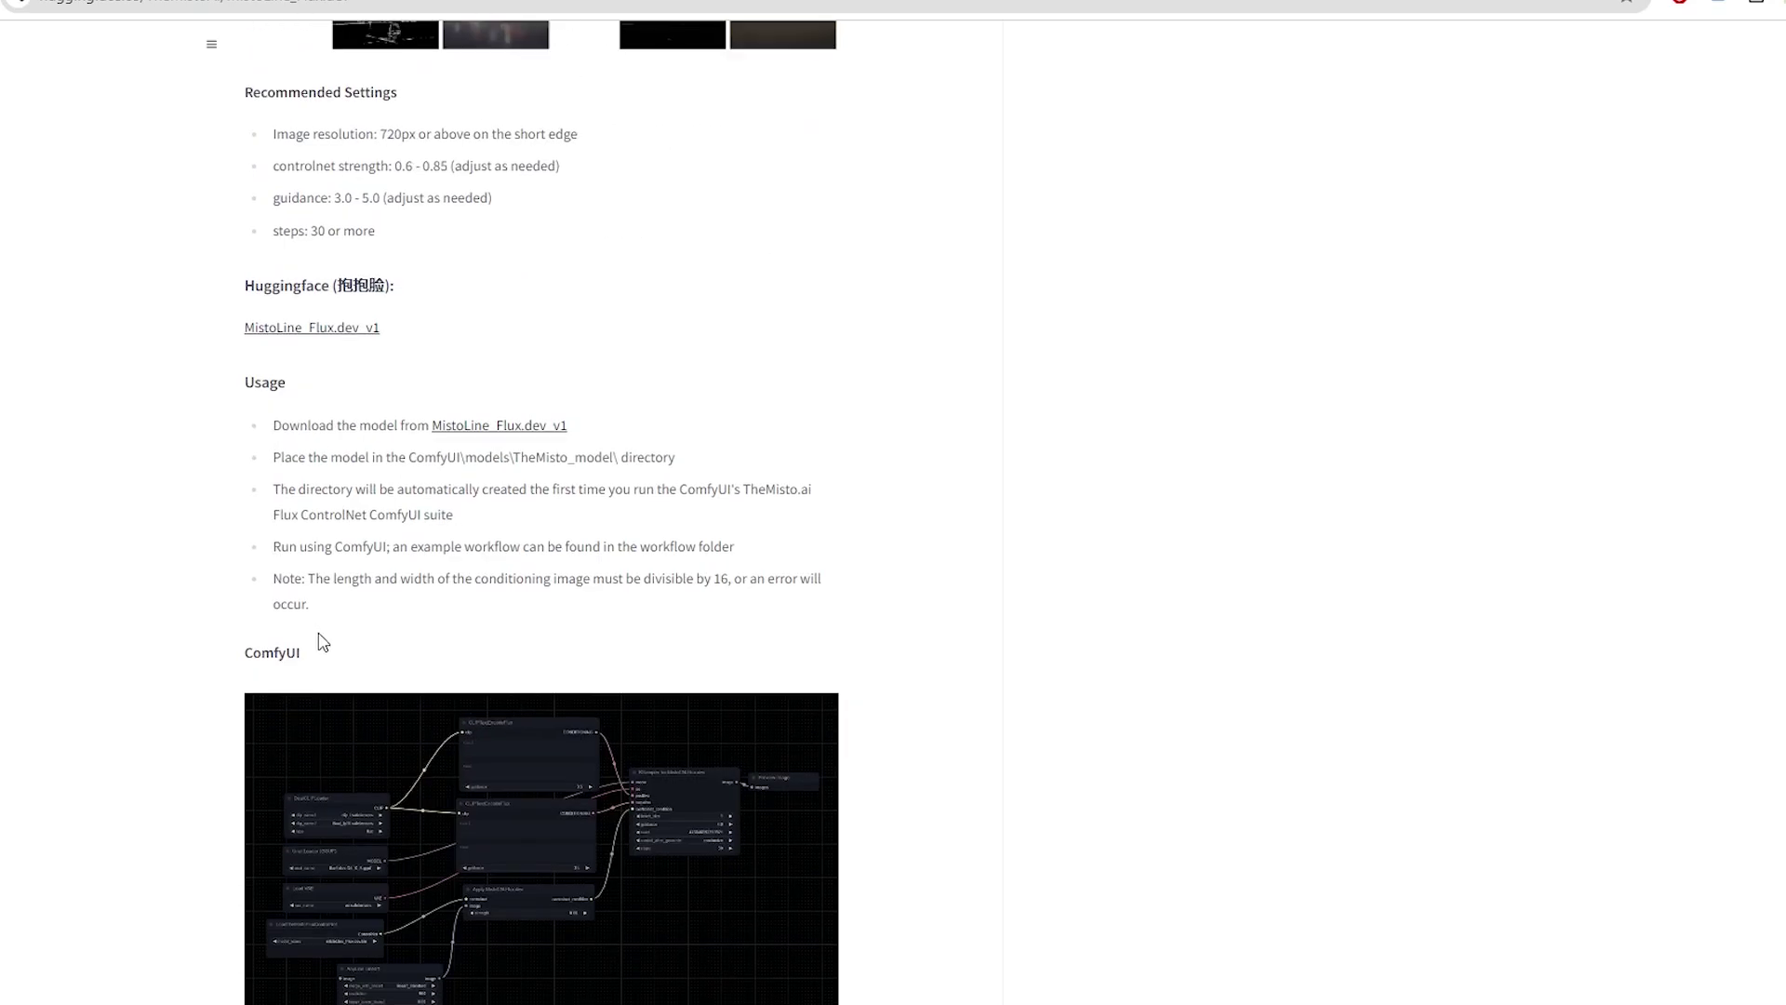
scroll(319, 638, up, 12)
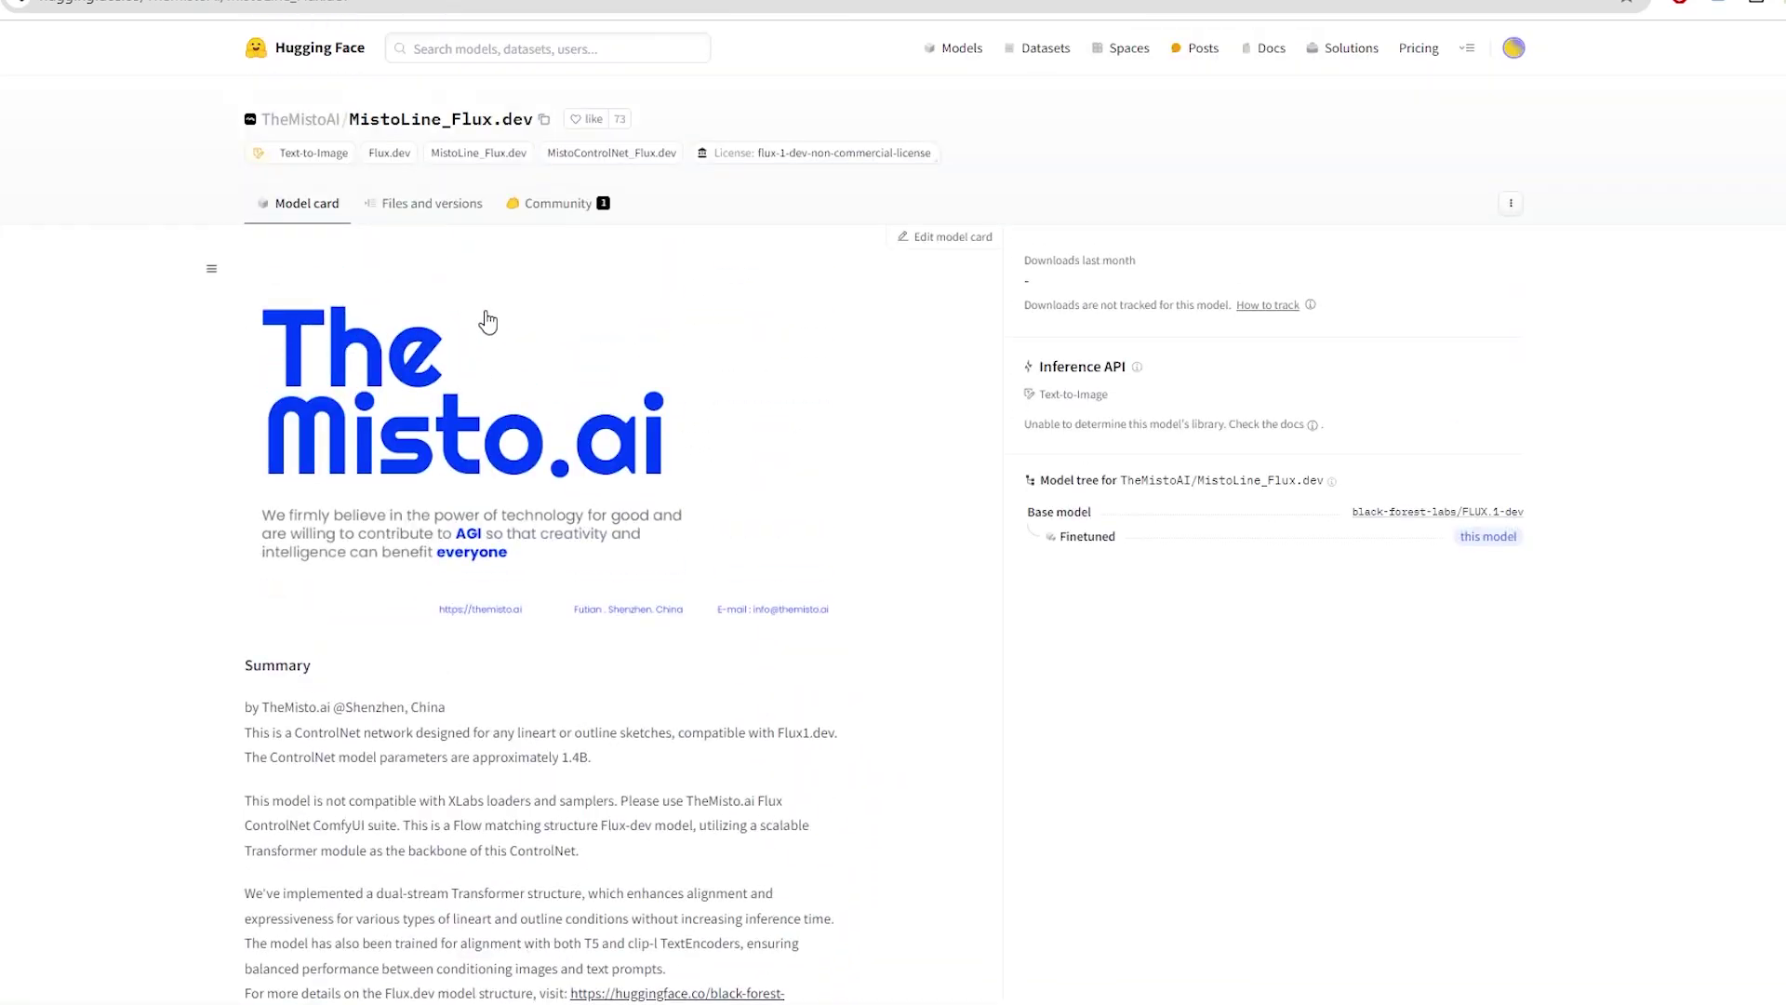
click(446, 213)
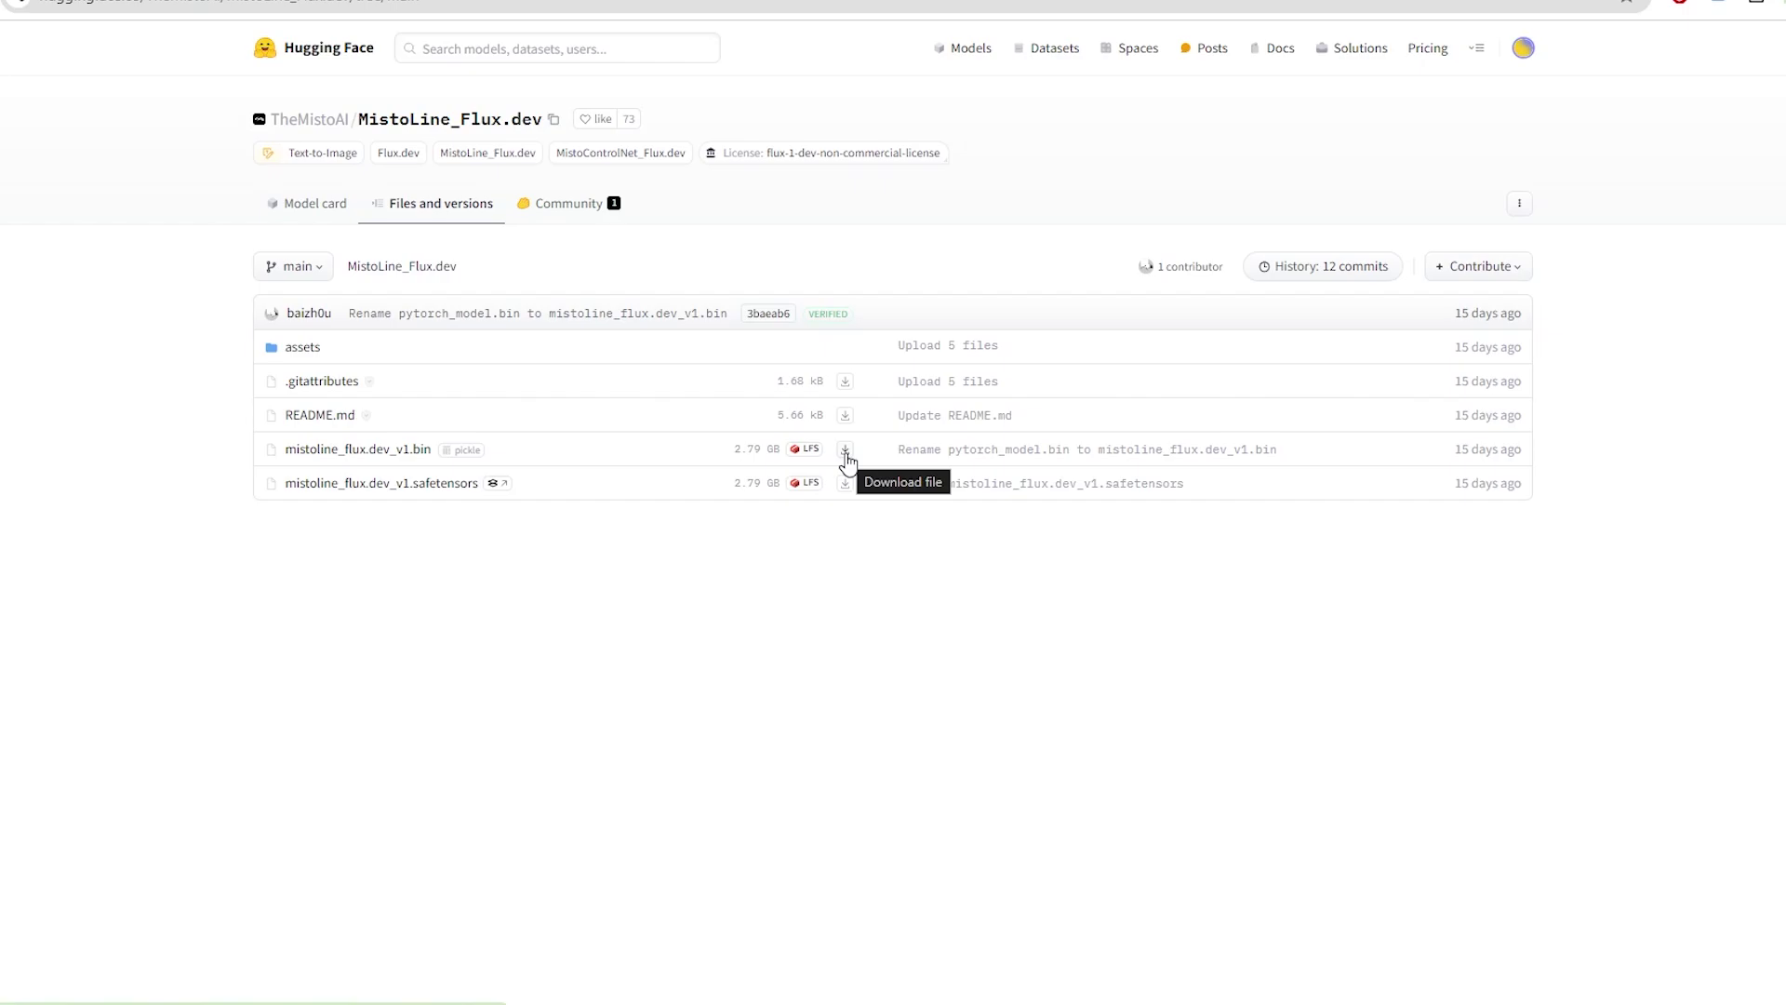
Create a new folder named TheMisto_model inside ComfyUI's models folder.
key(alt+Tab)
right_click(1001, 694)
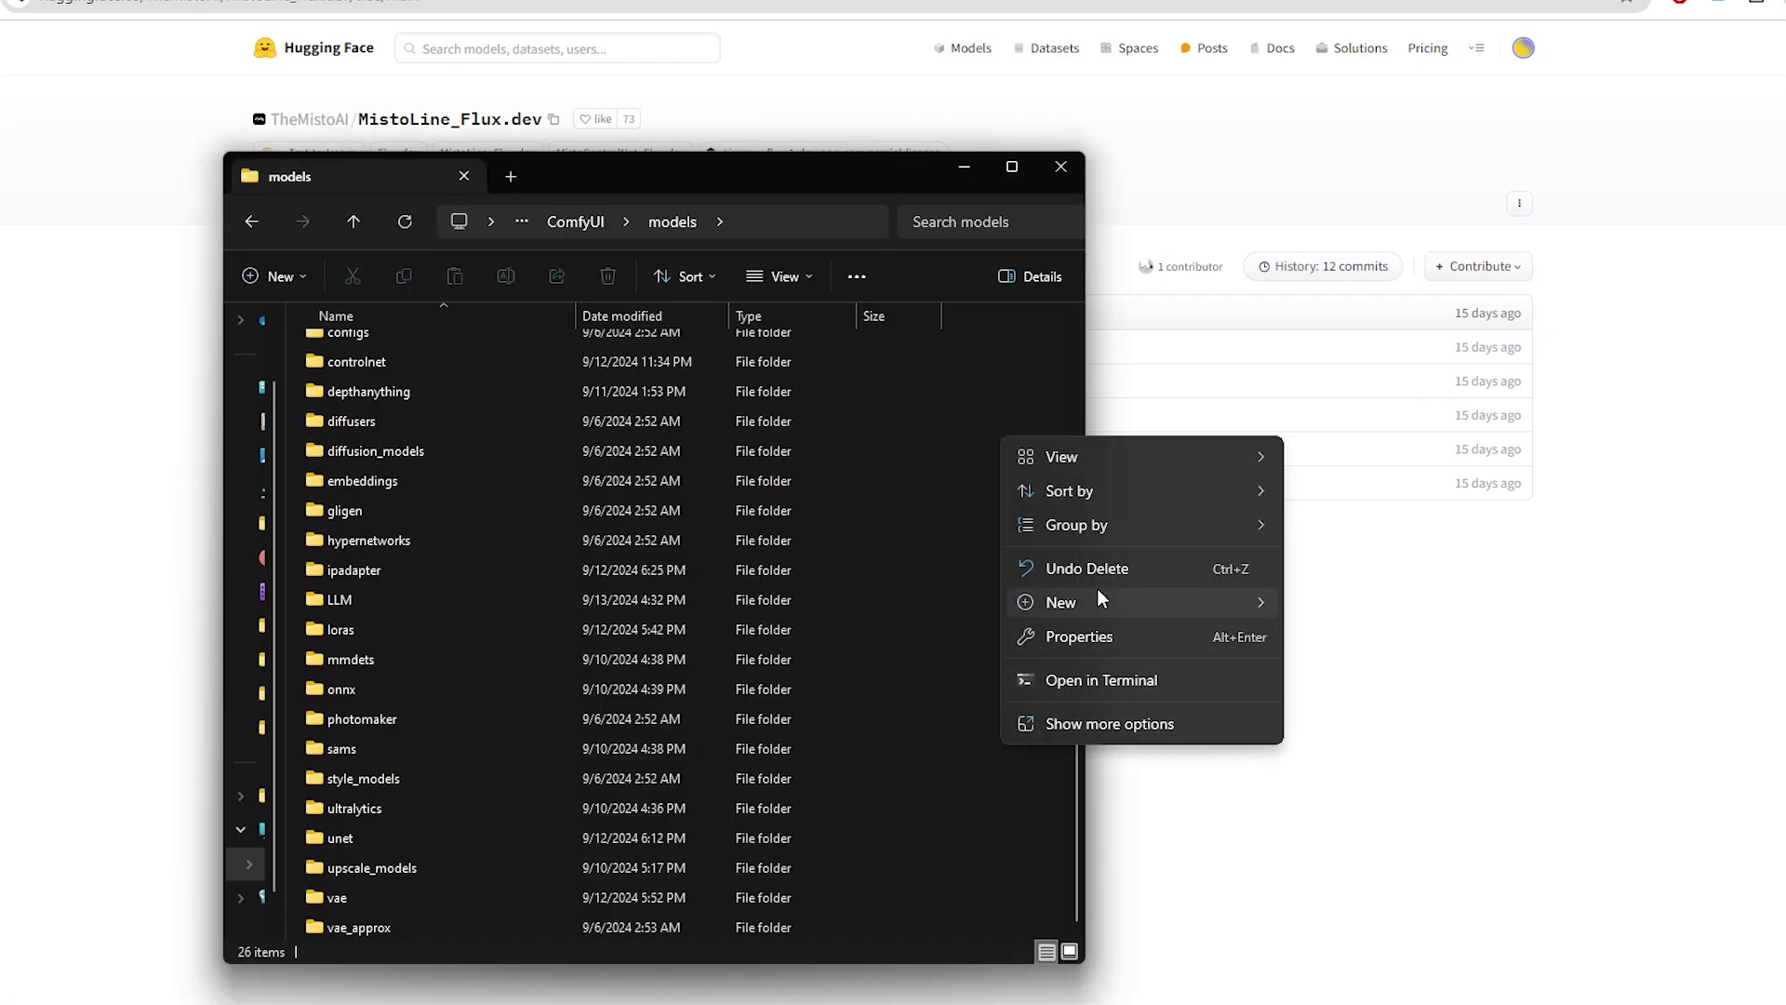
click(960, 509)
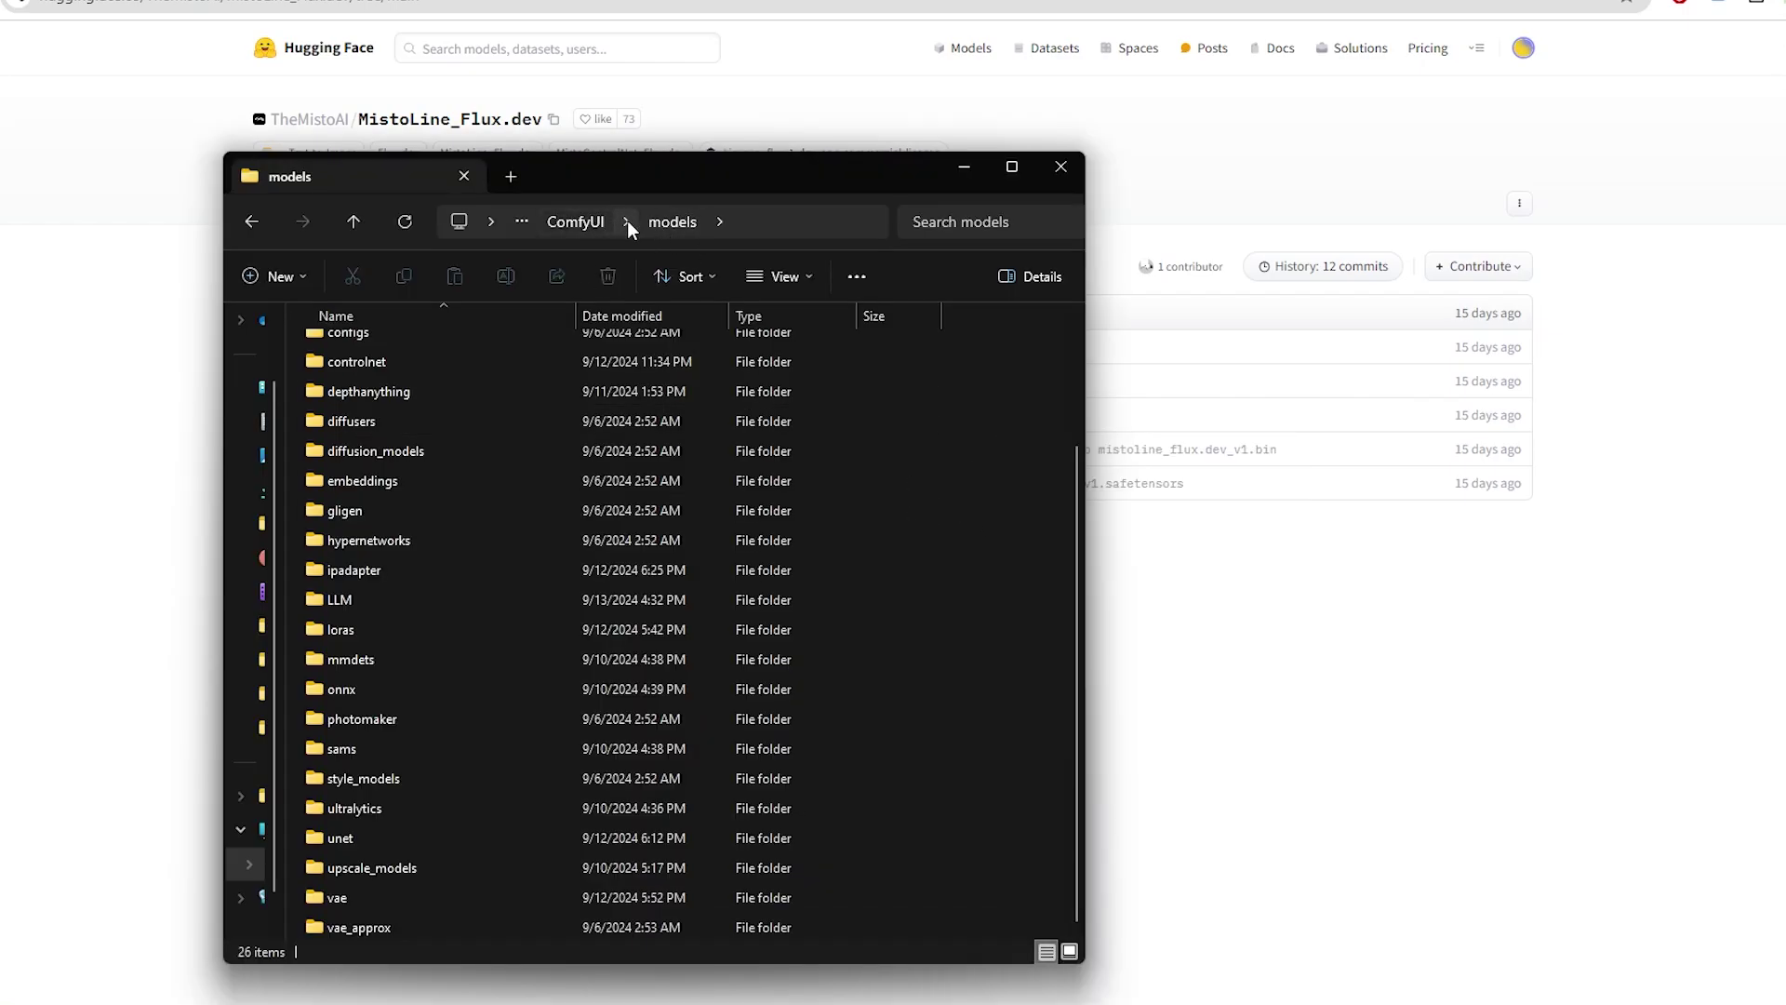
right_click(967, 539)
mouse_move(1044, 699)
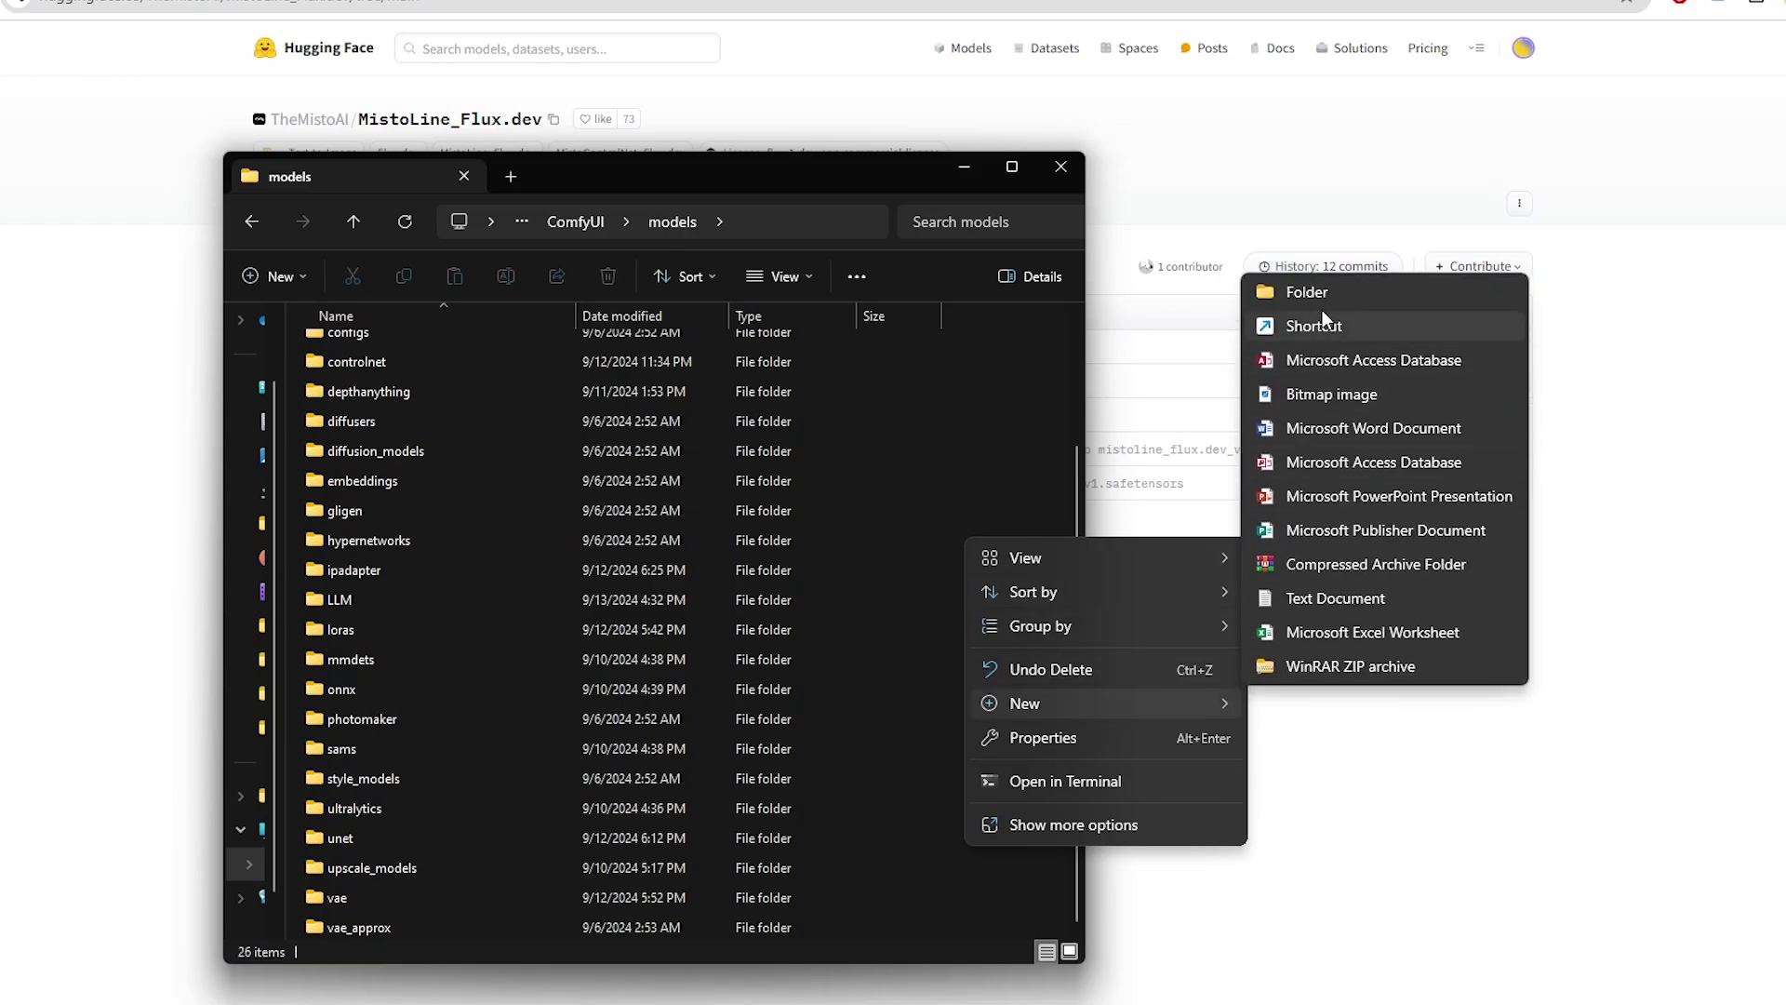
click(1321, 293)
text(The)
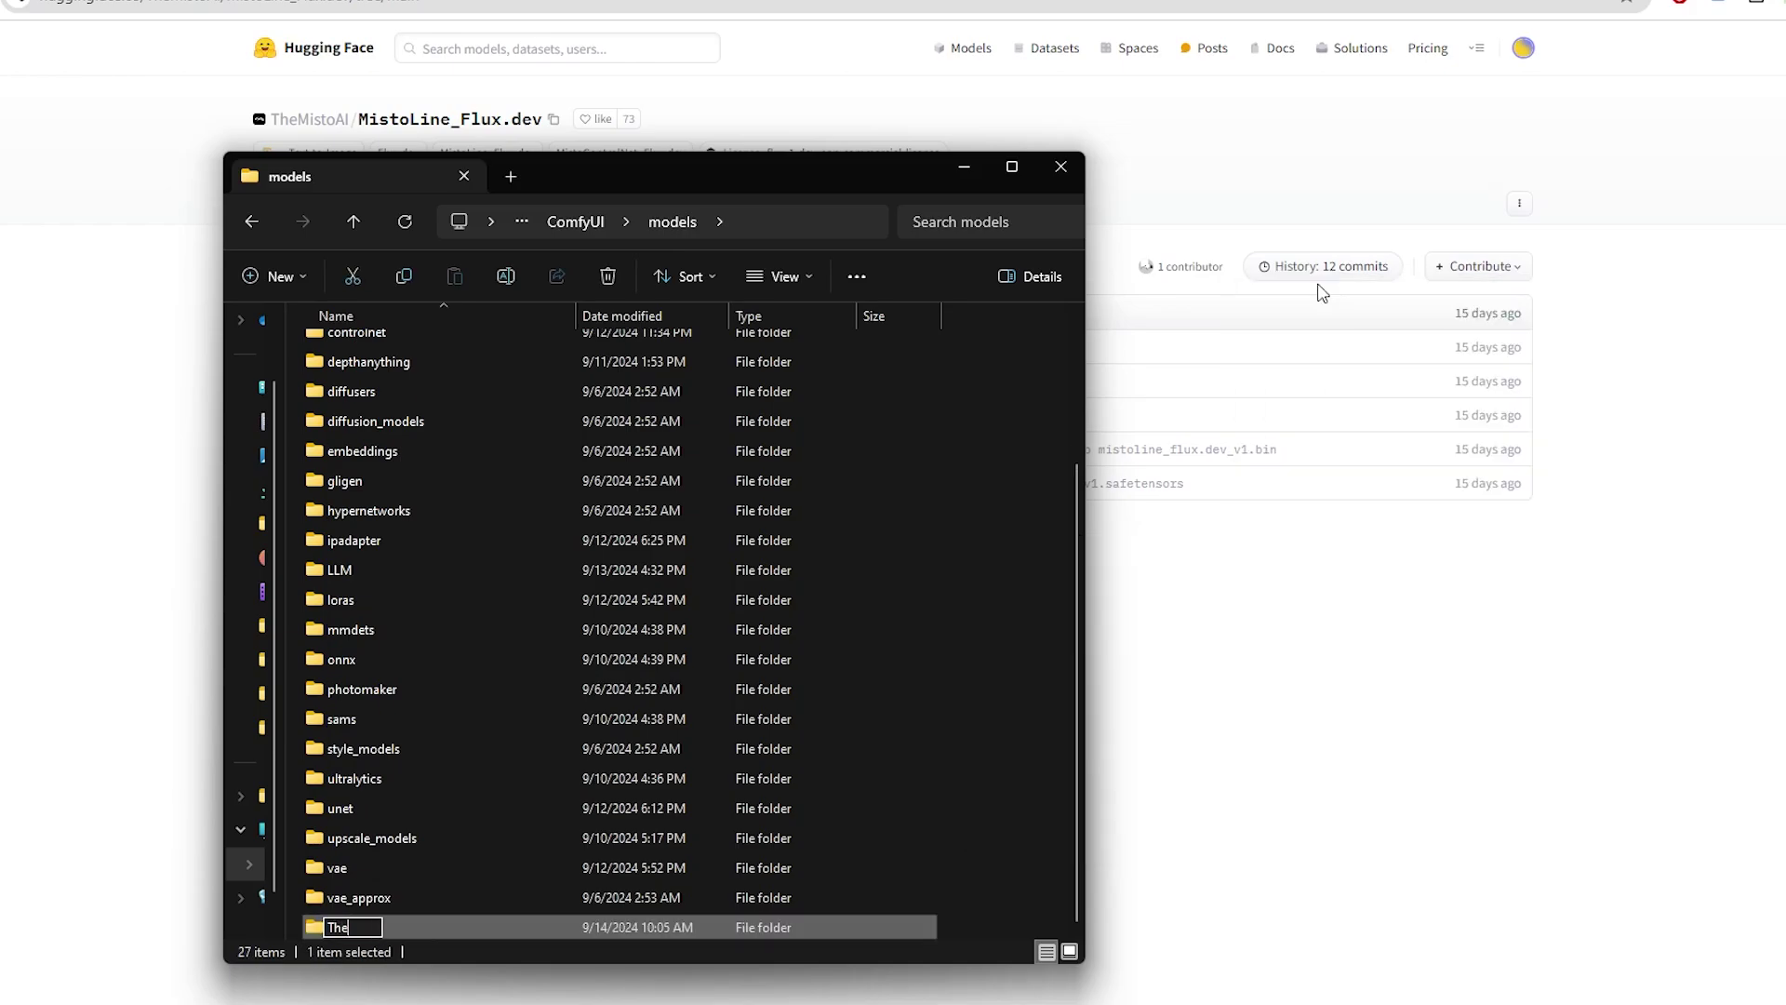
text(Misto_model)
key(BackSpace)
key(BackSpace)
key(BackSpace)
key(BackSpace)
key(BackSpace)
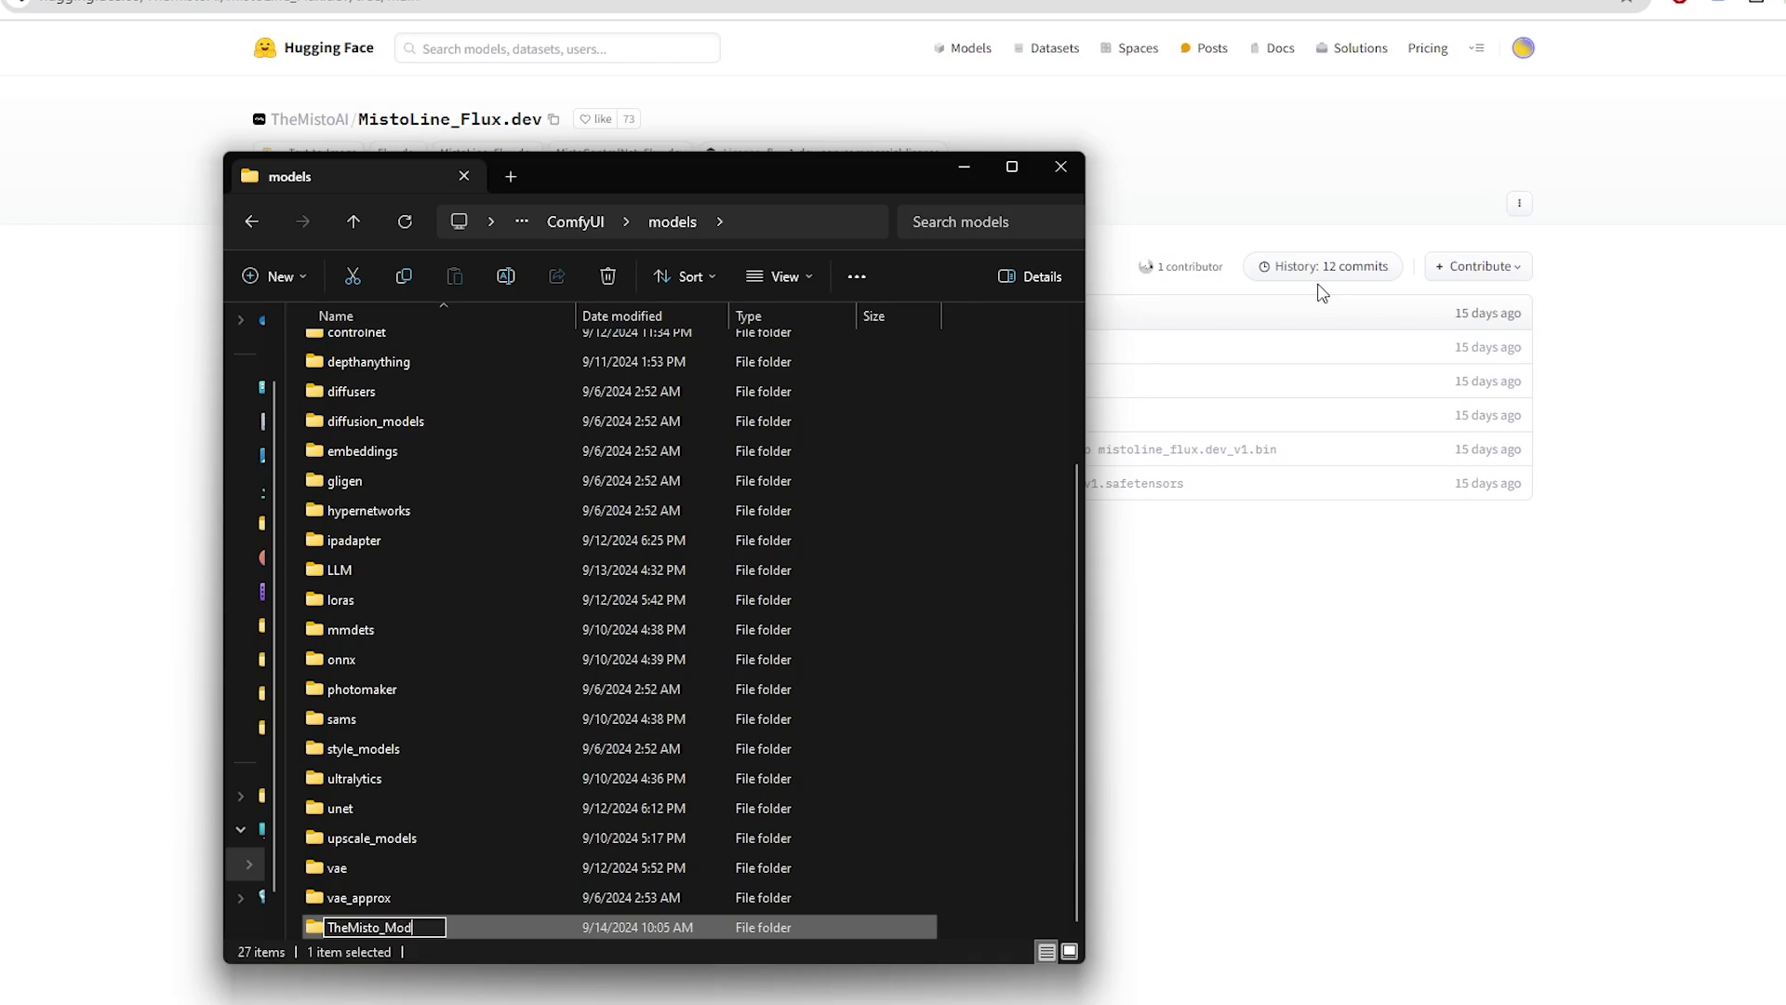
text(model)
key(Return)
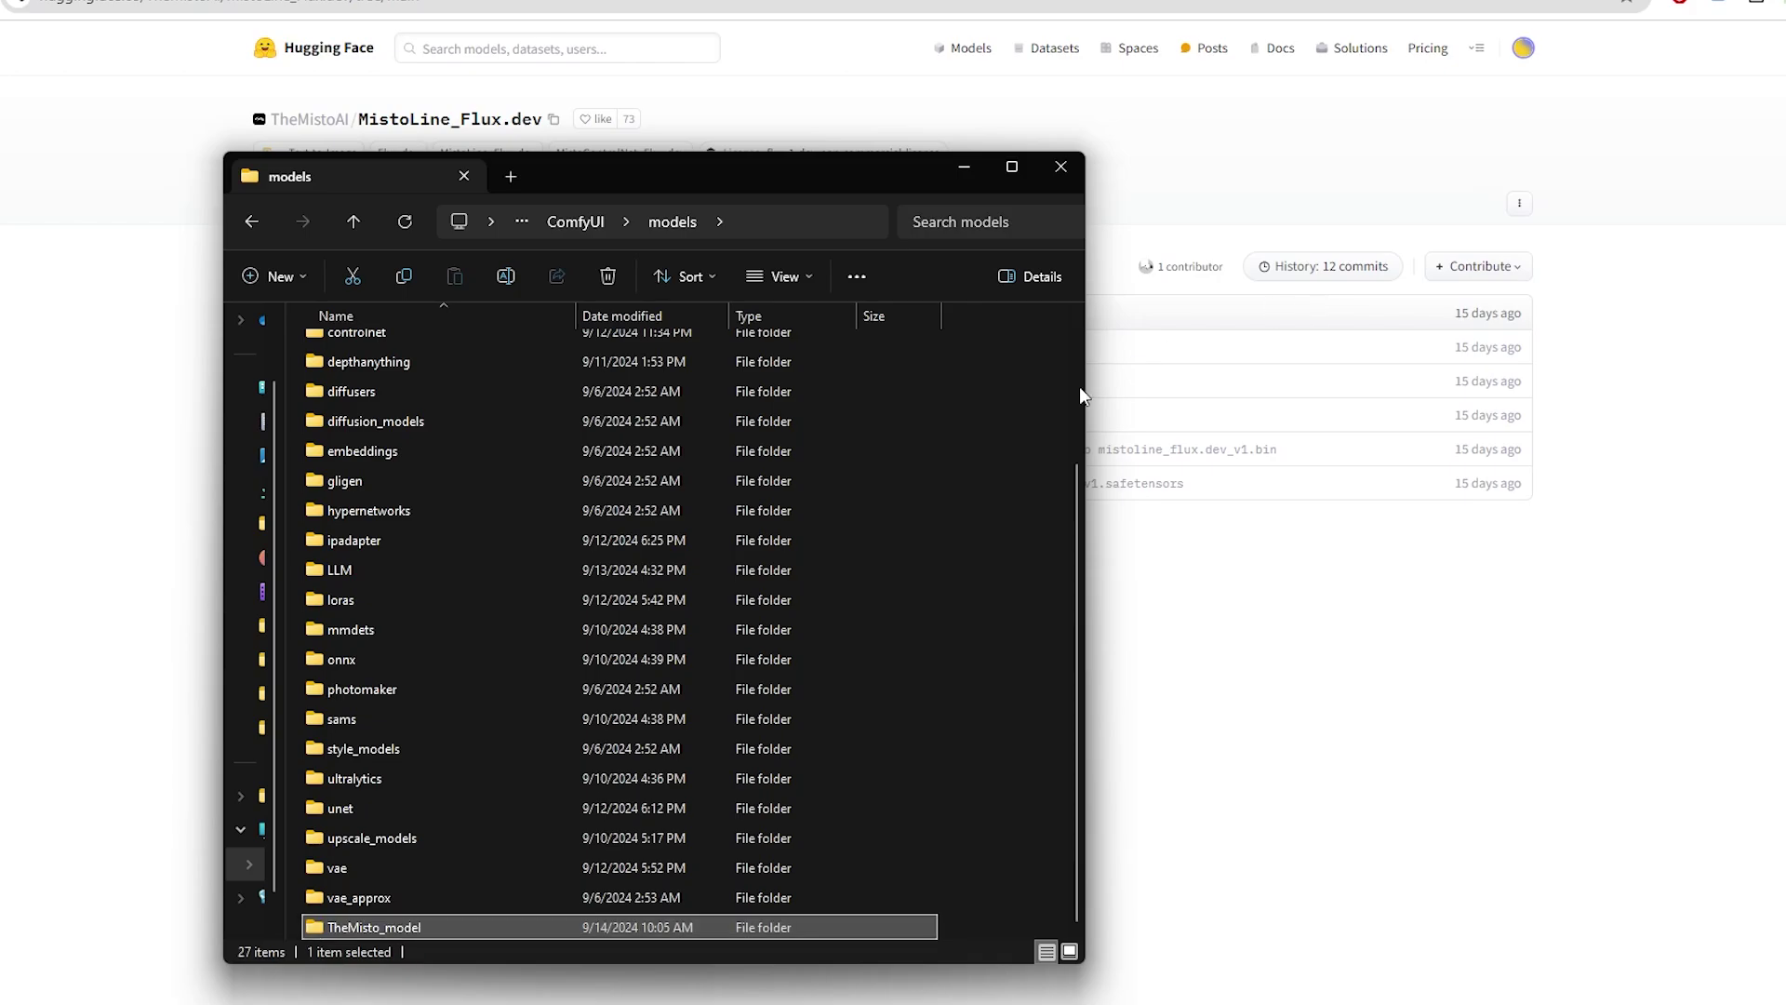
Paste mistoline_flux.dev_v1.bin into the TheMisto_model folder.
double_click(721, 921)
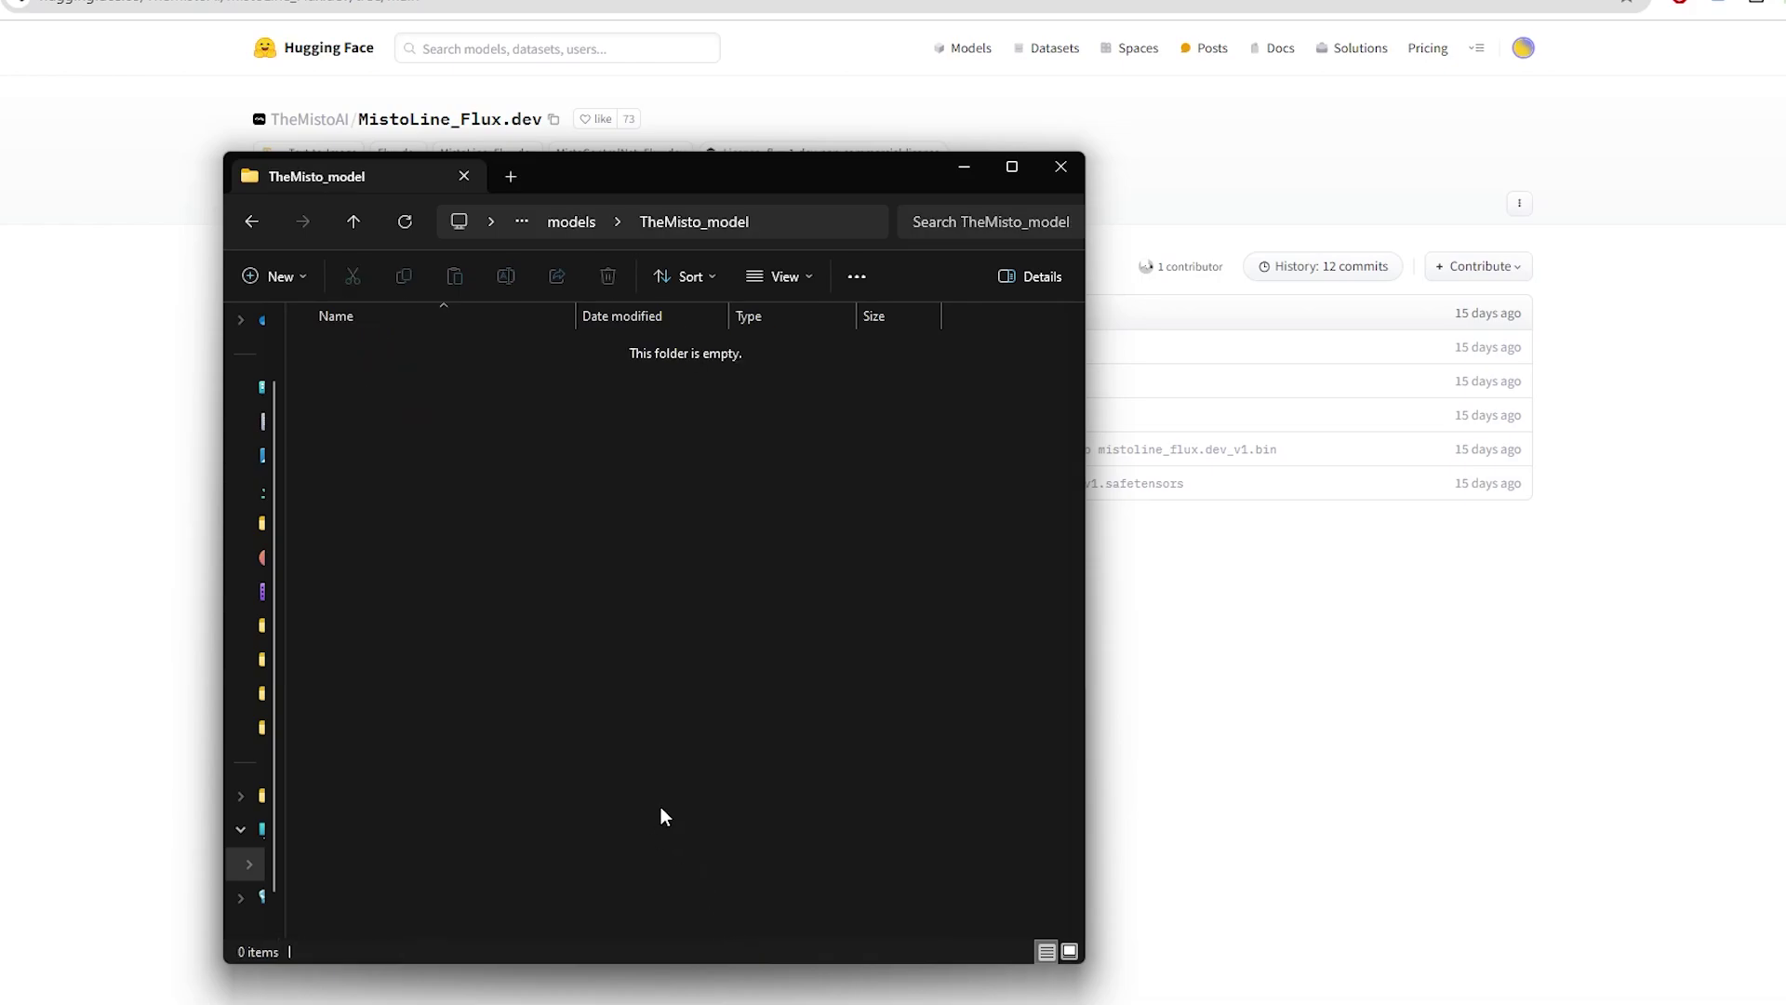
right_click(481, 548)
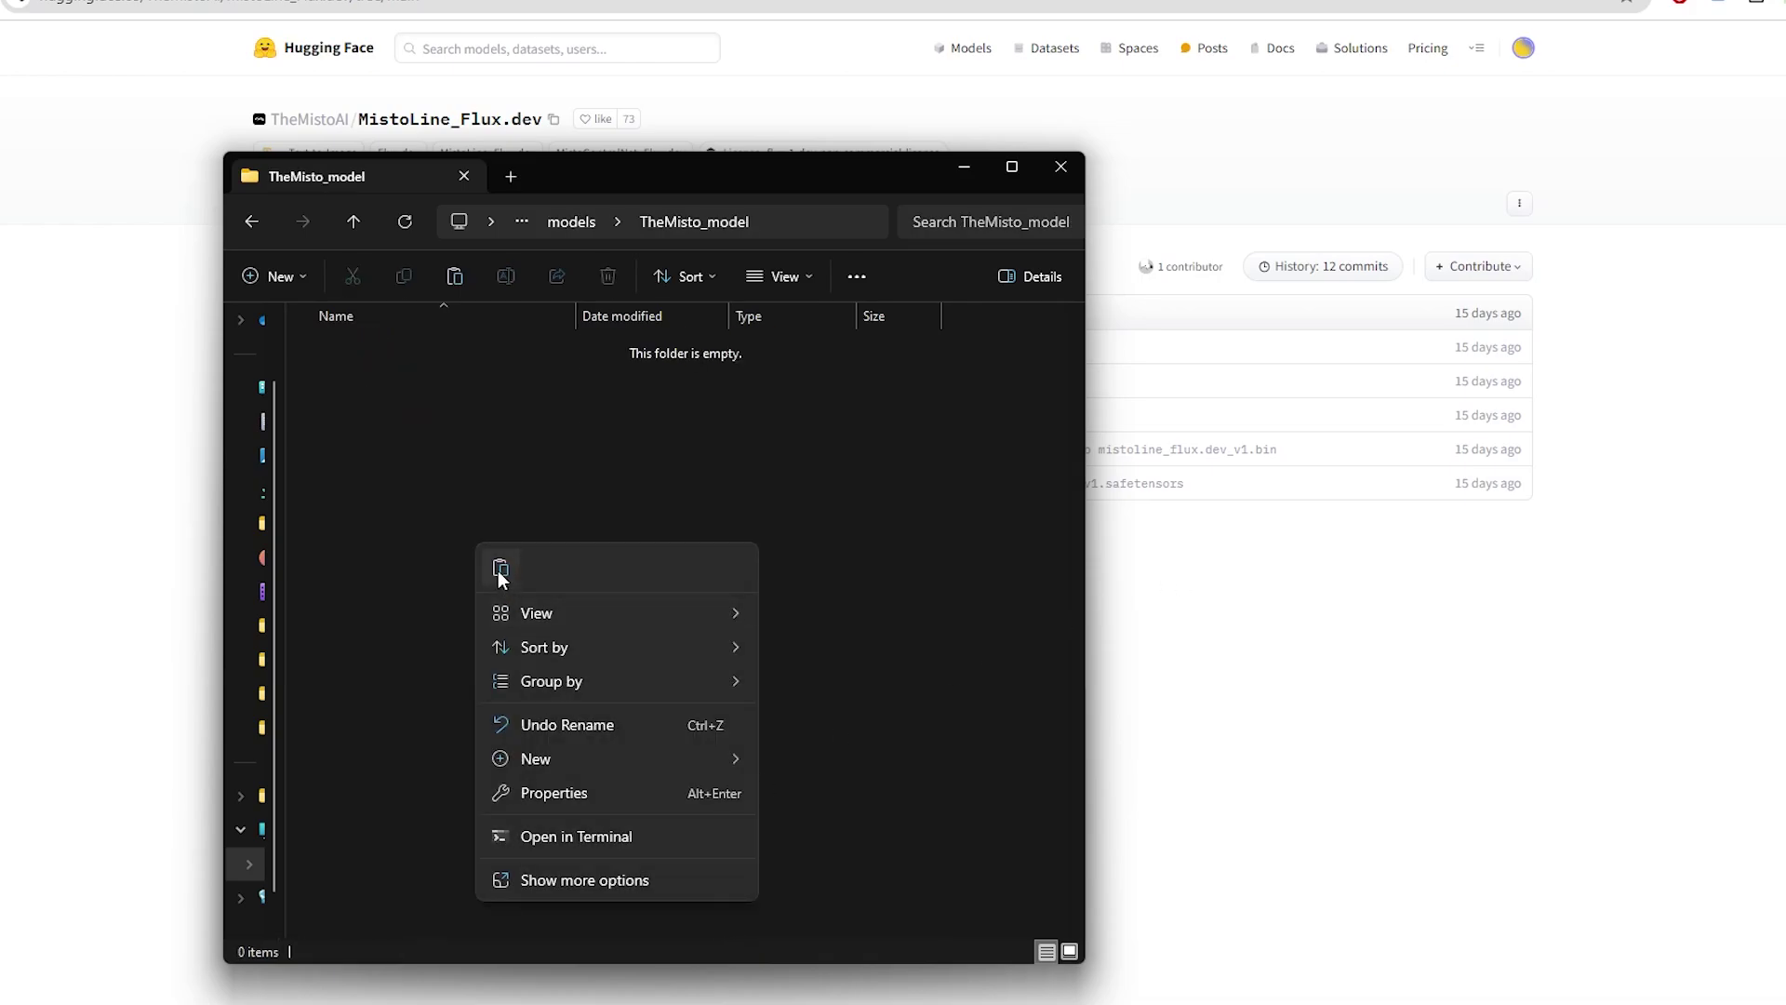
click(404, 629)
key(ctrl+v)
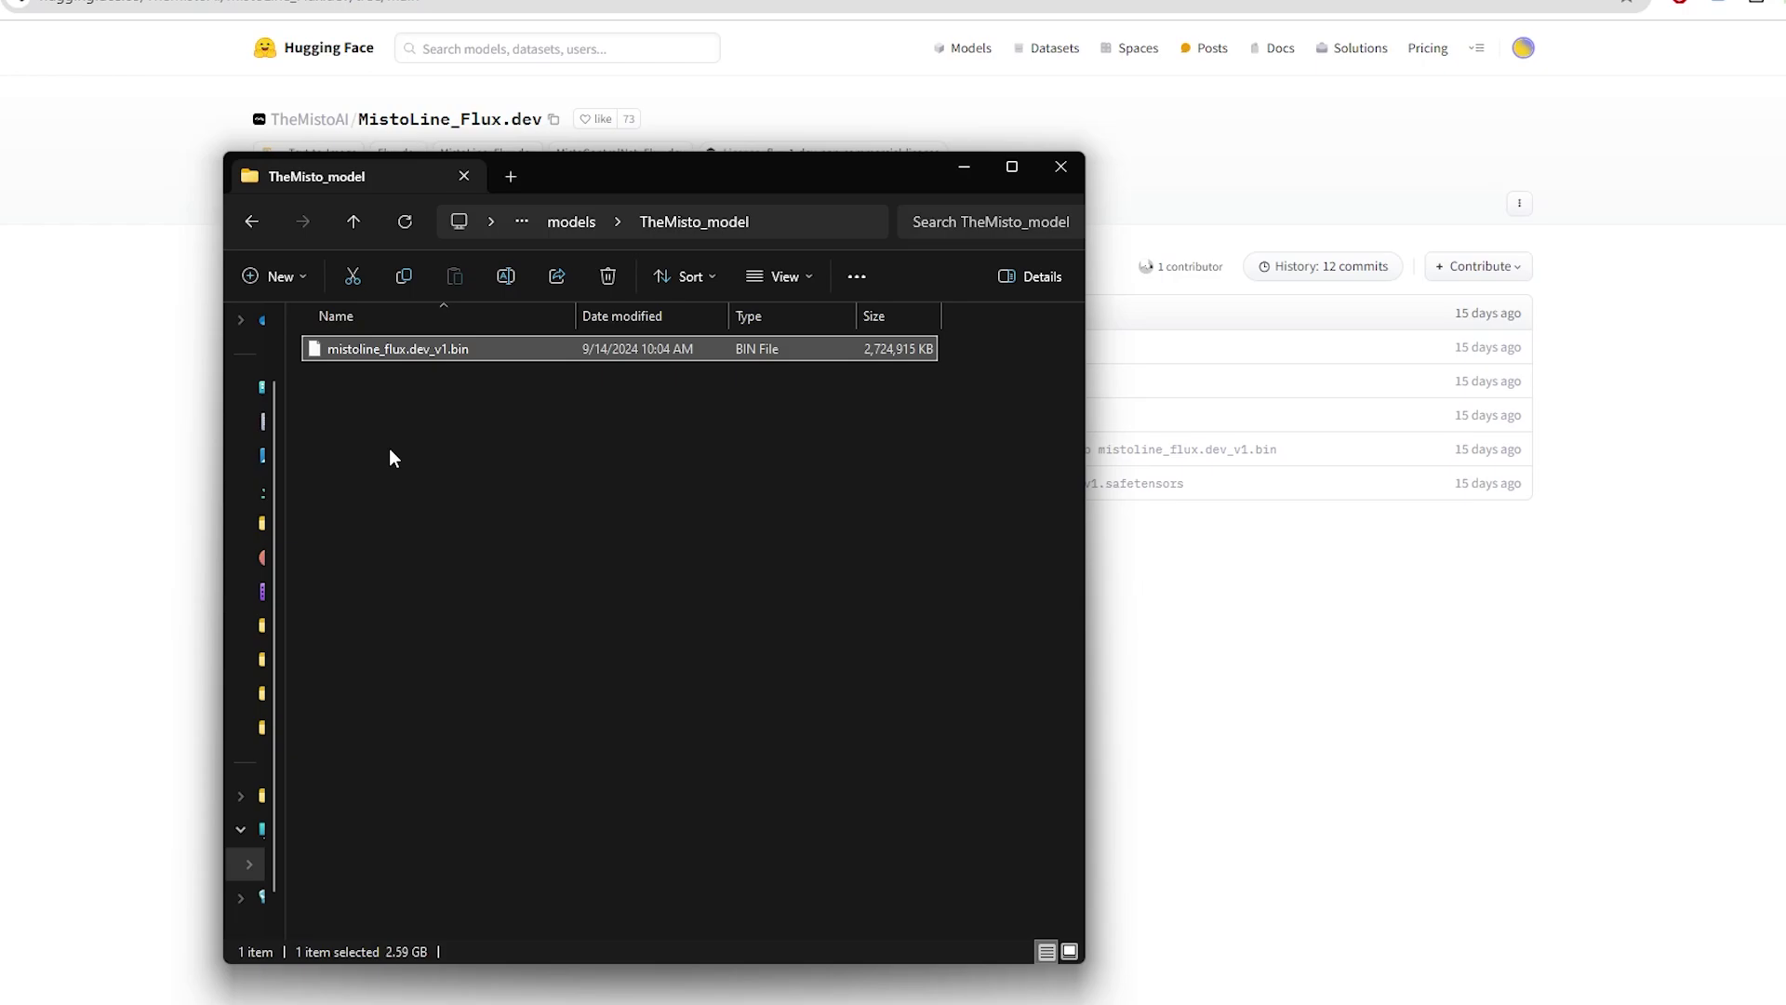
click(389, 448)
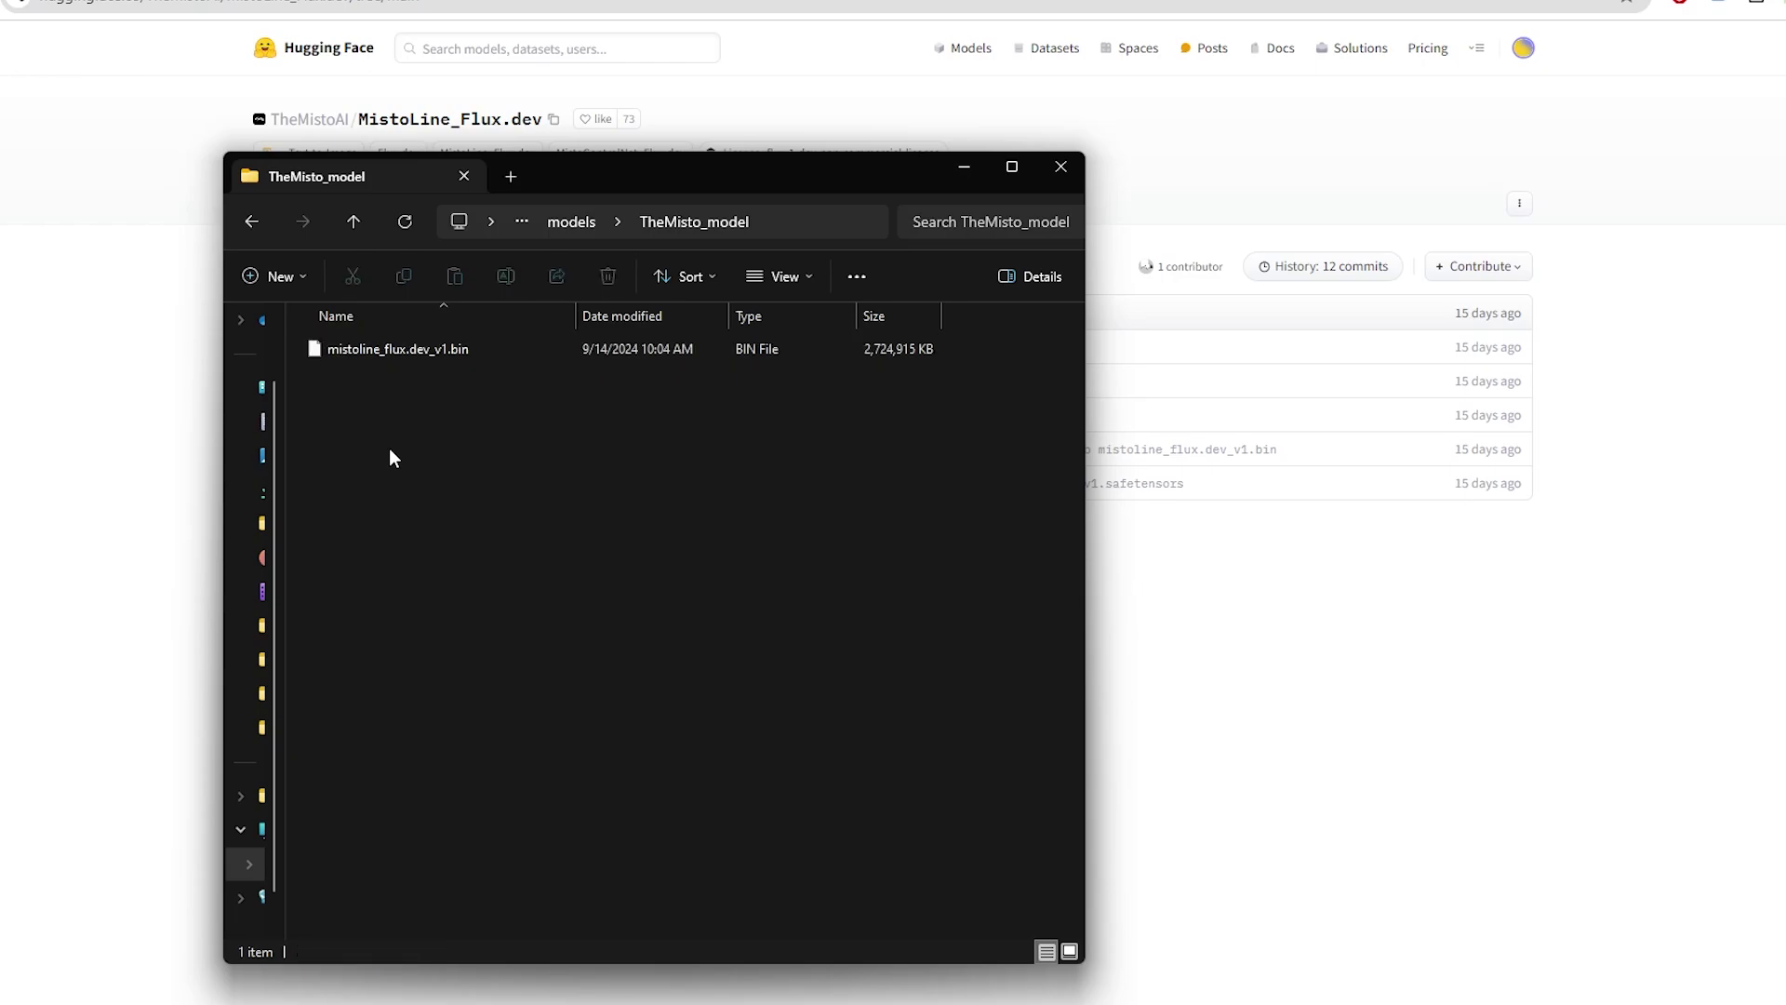
Close File Explorer and copy the MistoControlNet-Flux-dev repository's HTTPS clone URL from GitHub.
click(1061, 166)
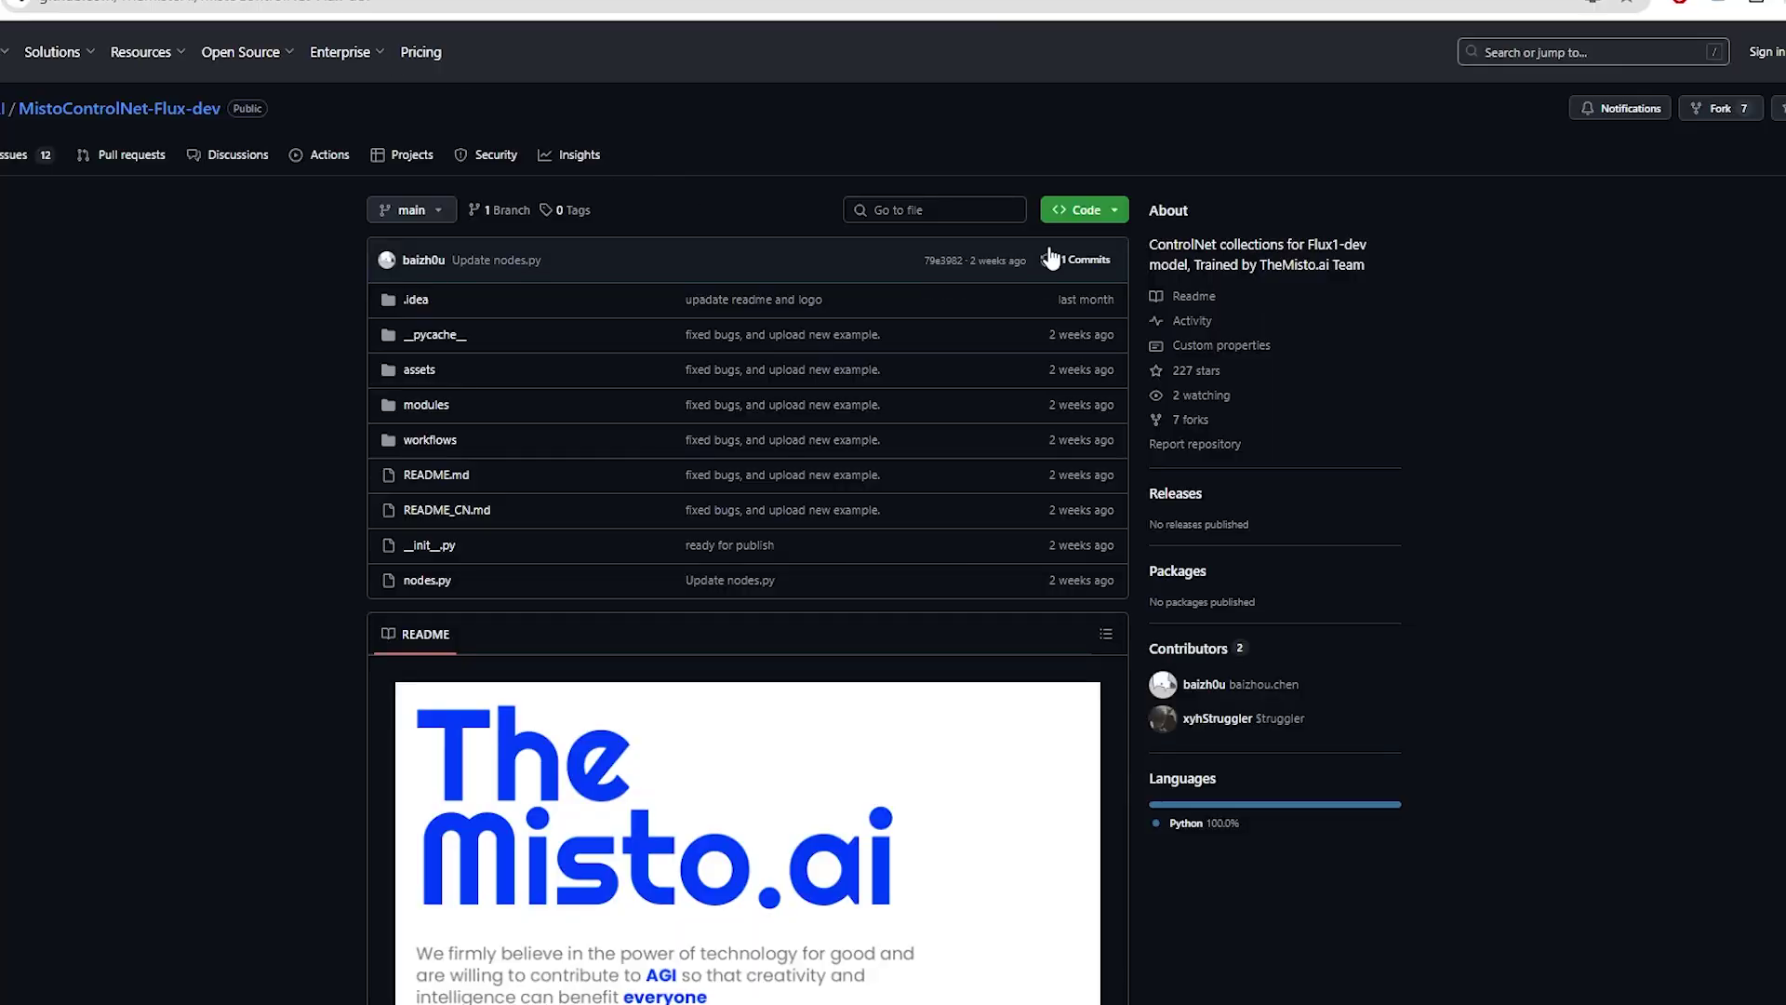
click(1084, 209)
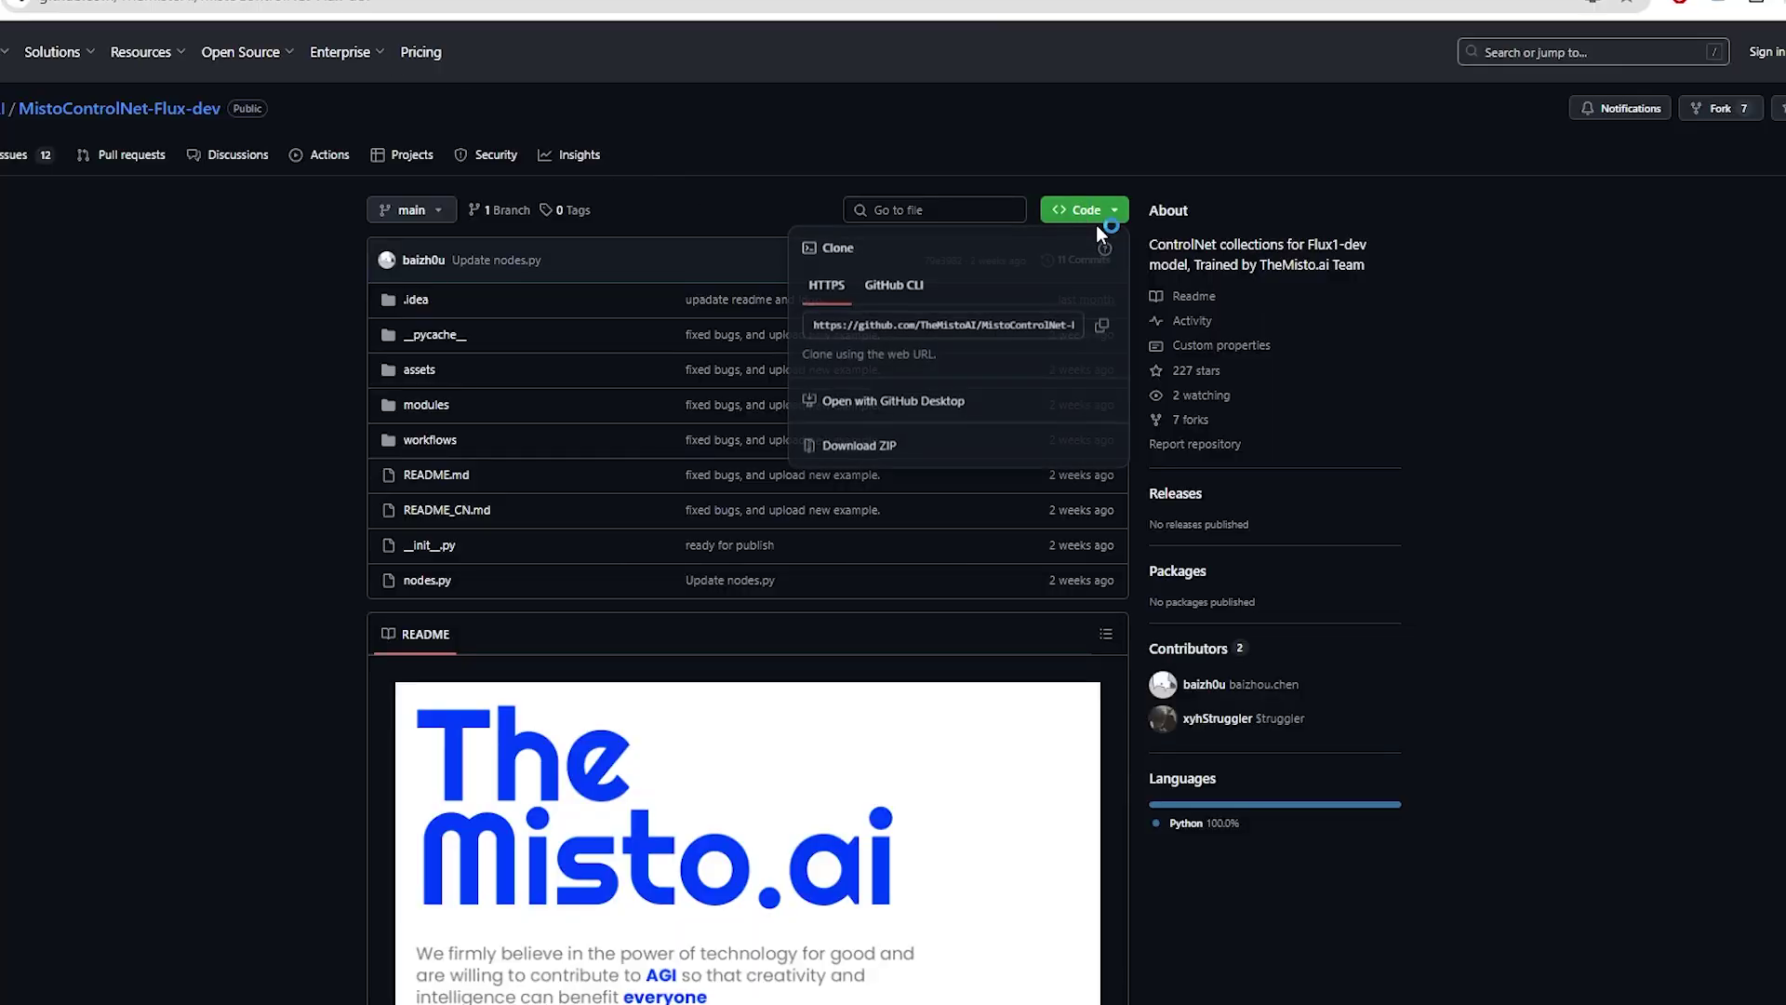
click(1103, 326)
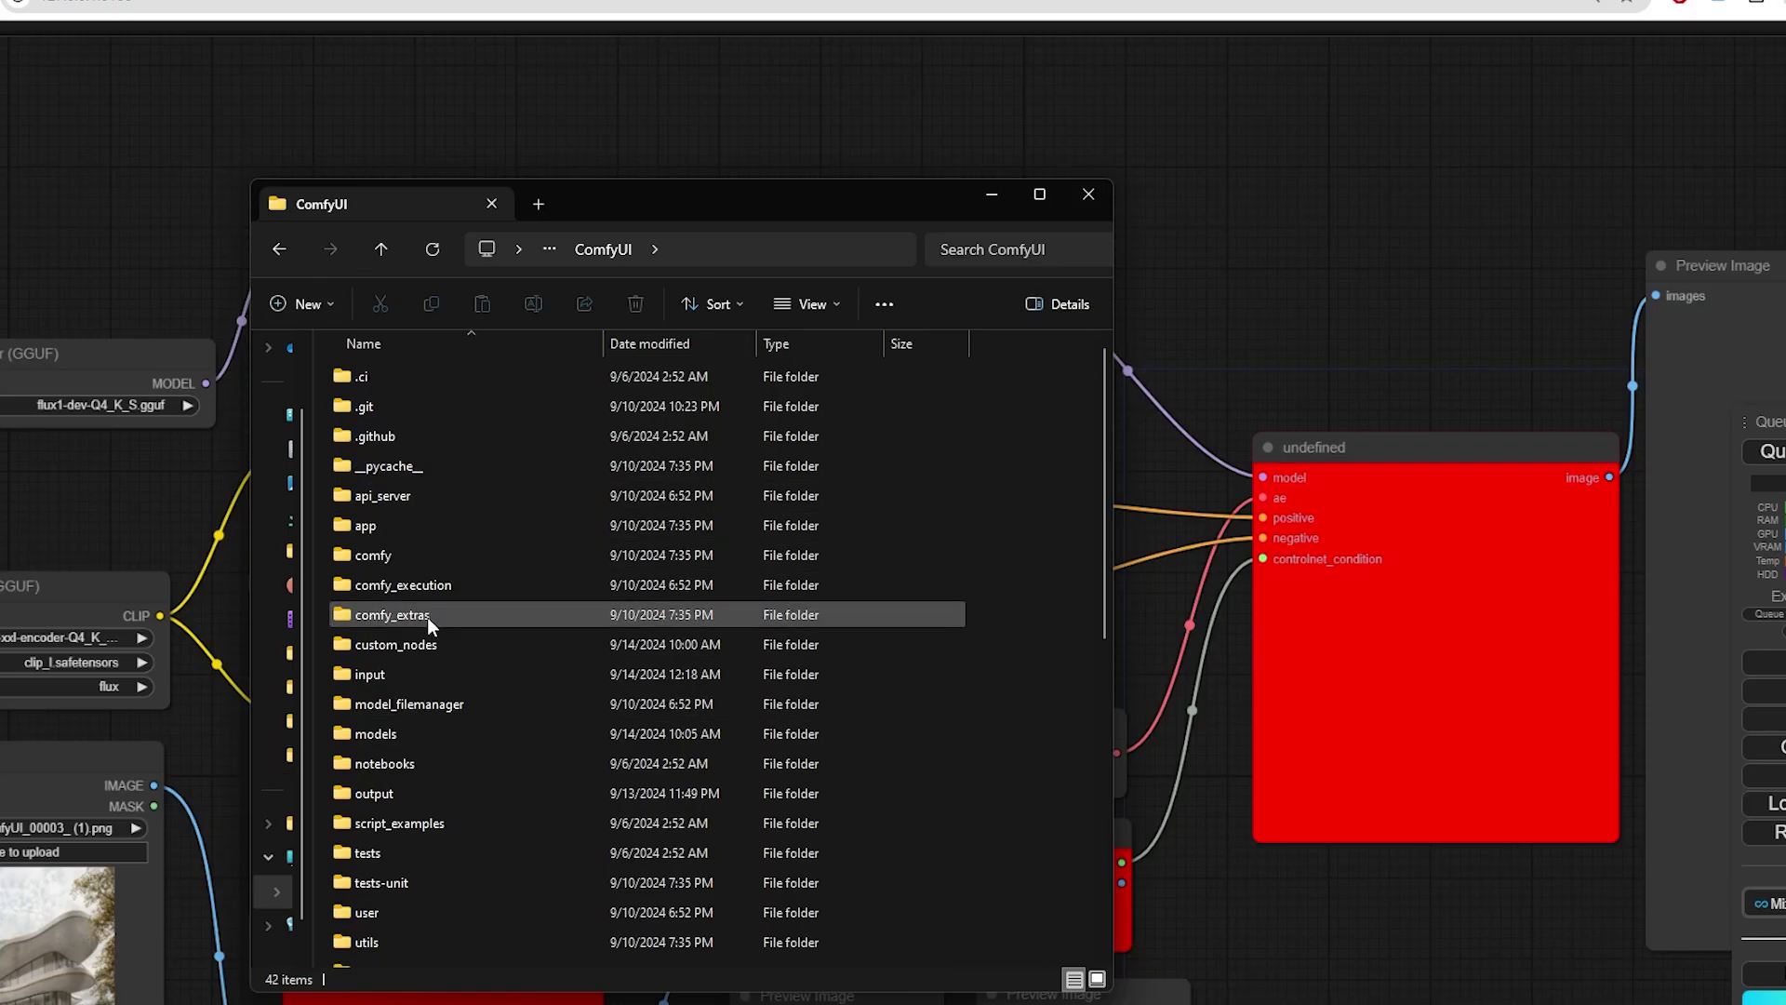
Run git clone with the copied MistoControlNet-Flux-dev URL in a terminal opened in custom_nodes.
double_click(398, 645)
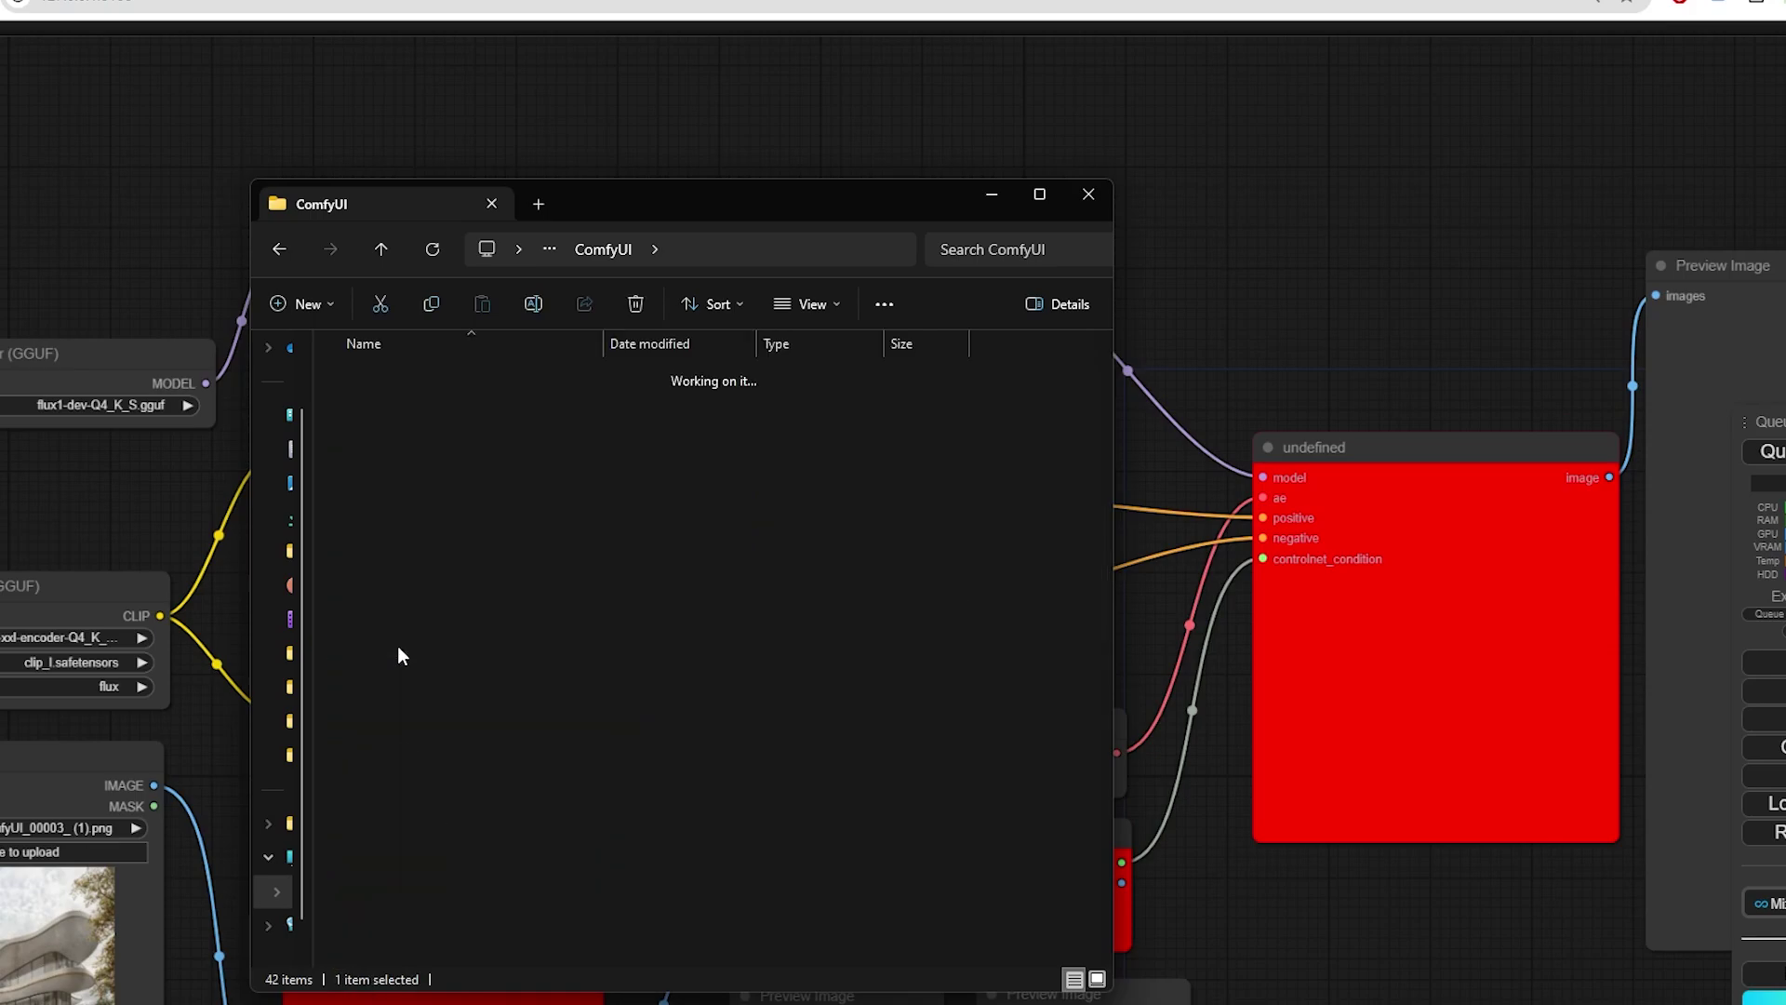
right_click(947, 486)
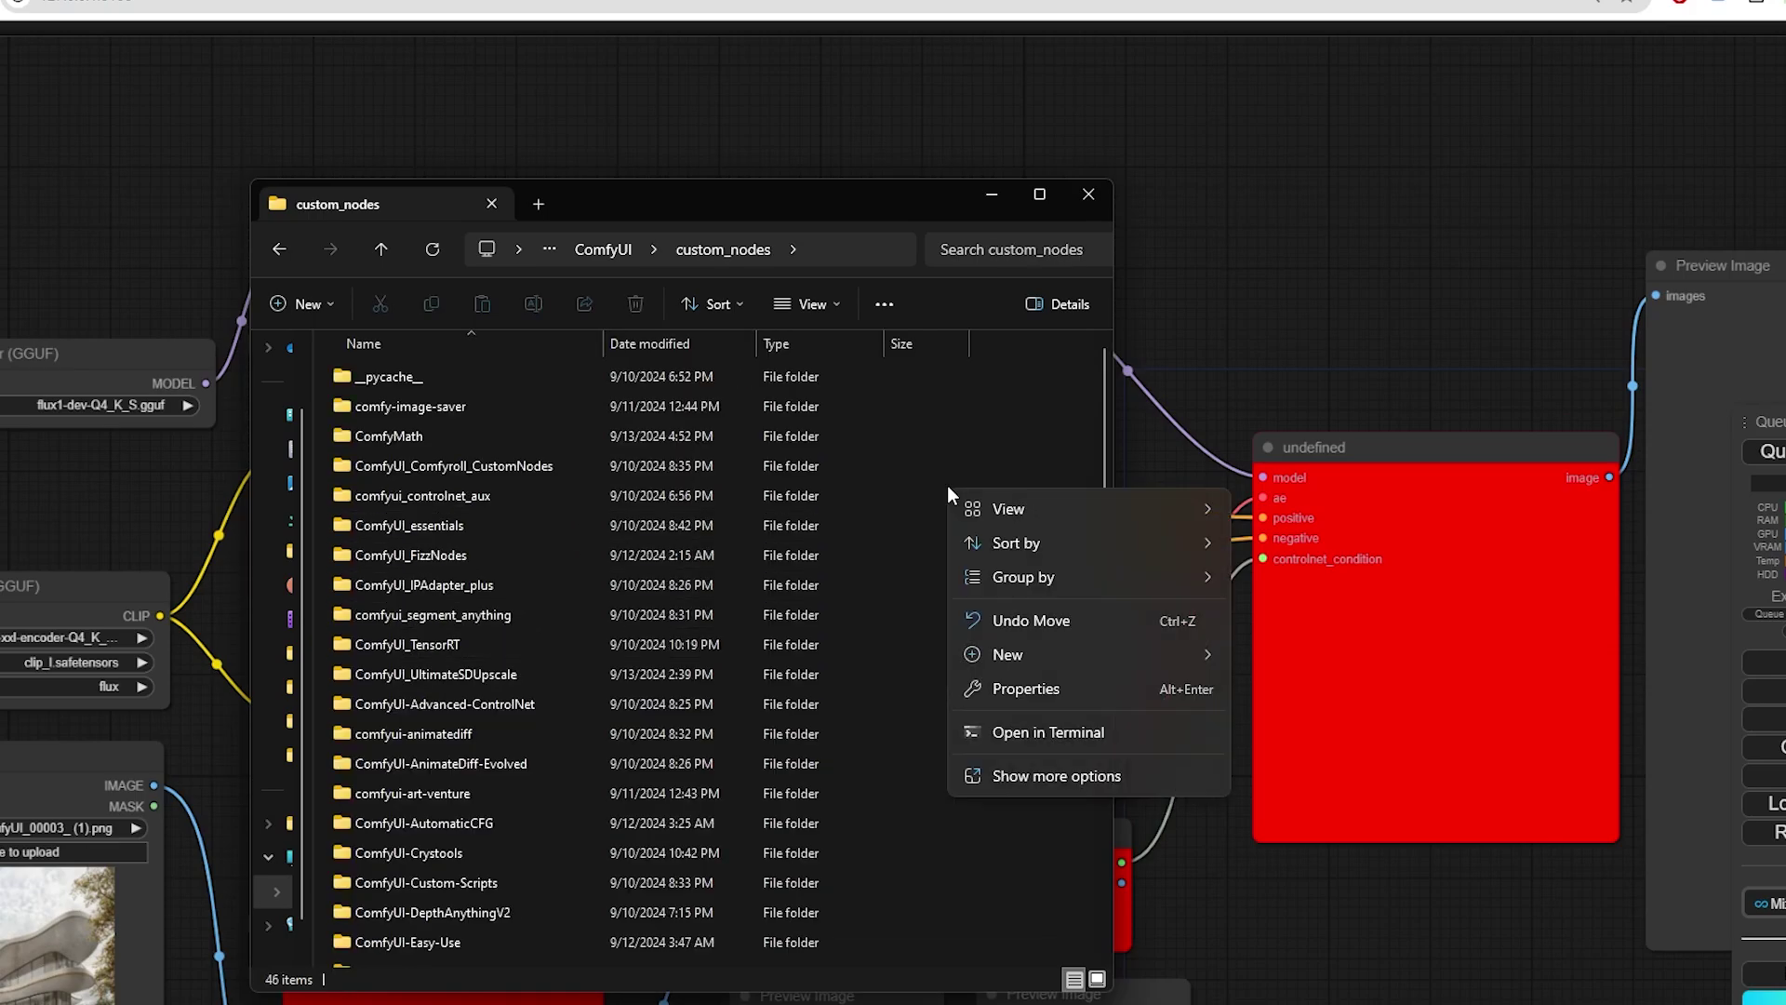
click(999, 726)
text(git clon)
text(e)
key(ctrl+v)
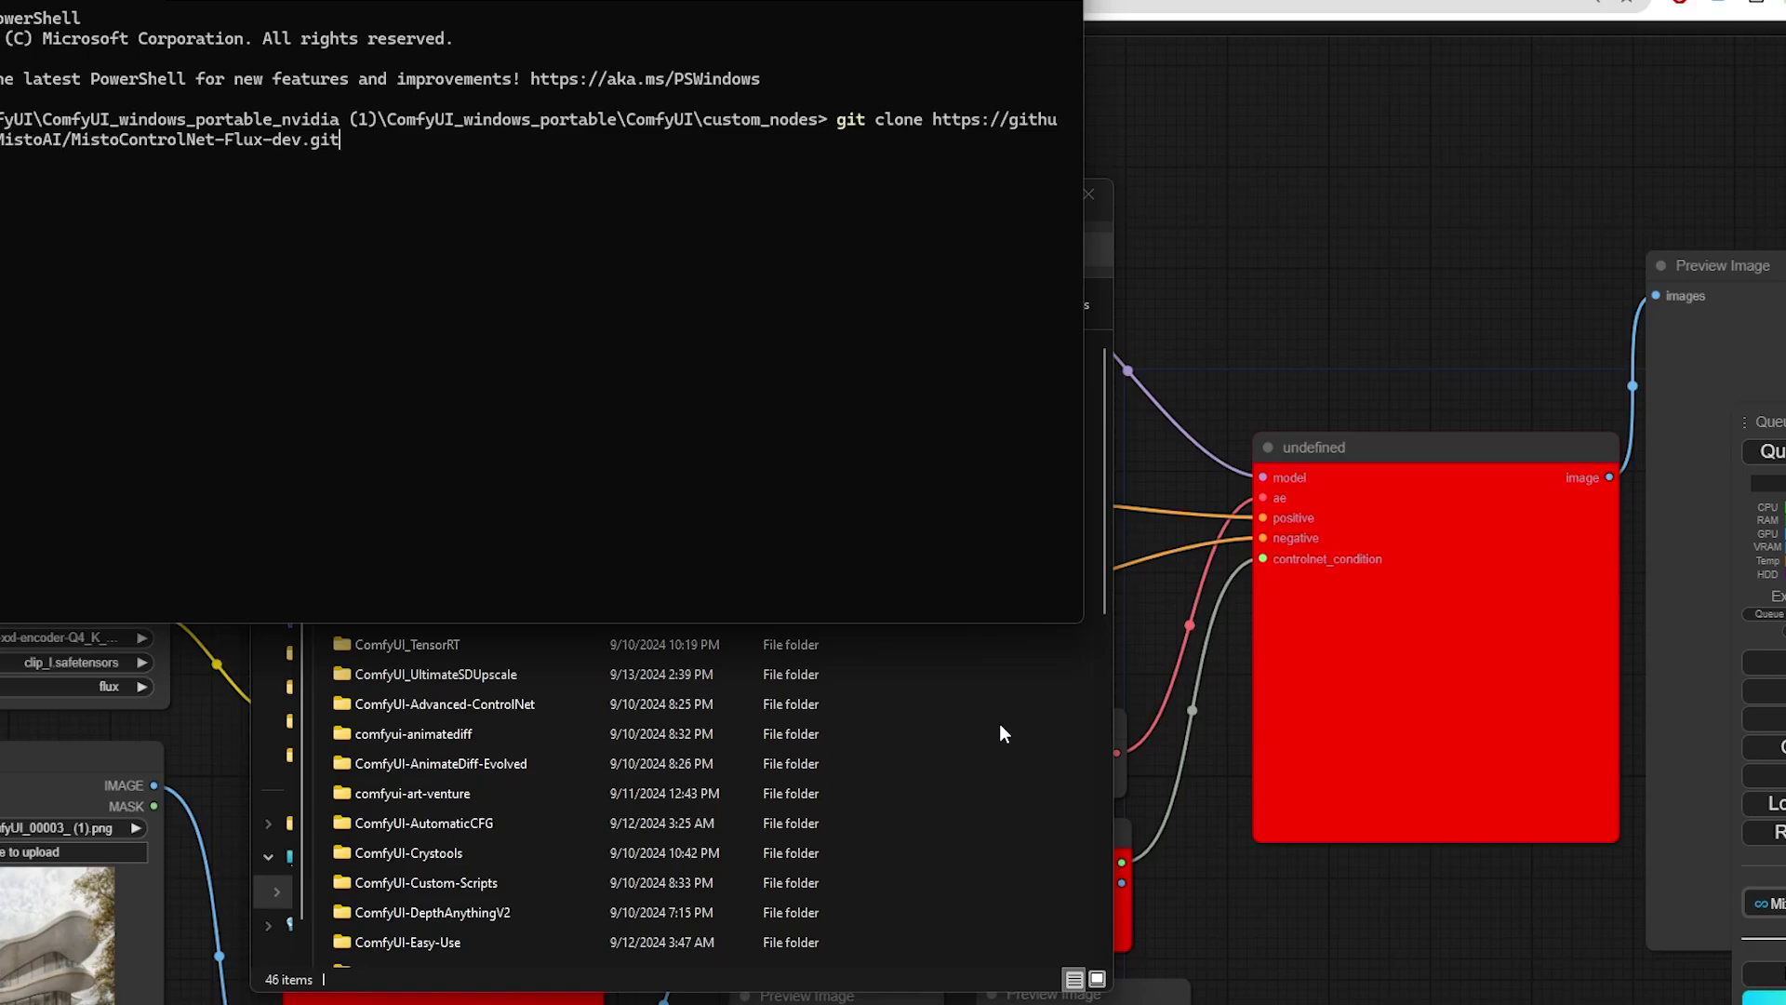
key(Return)
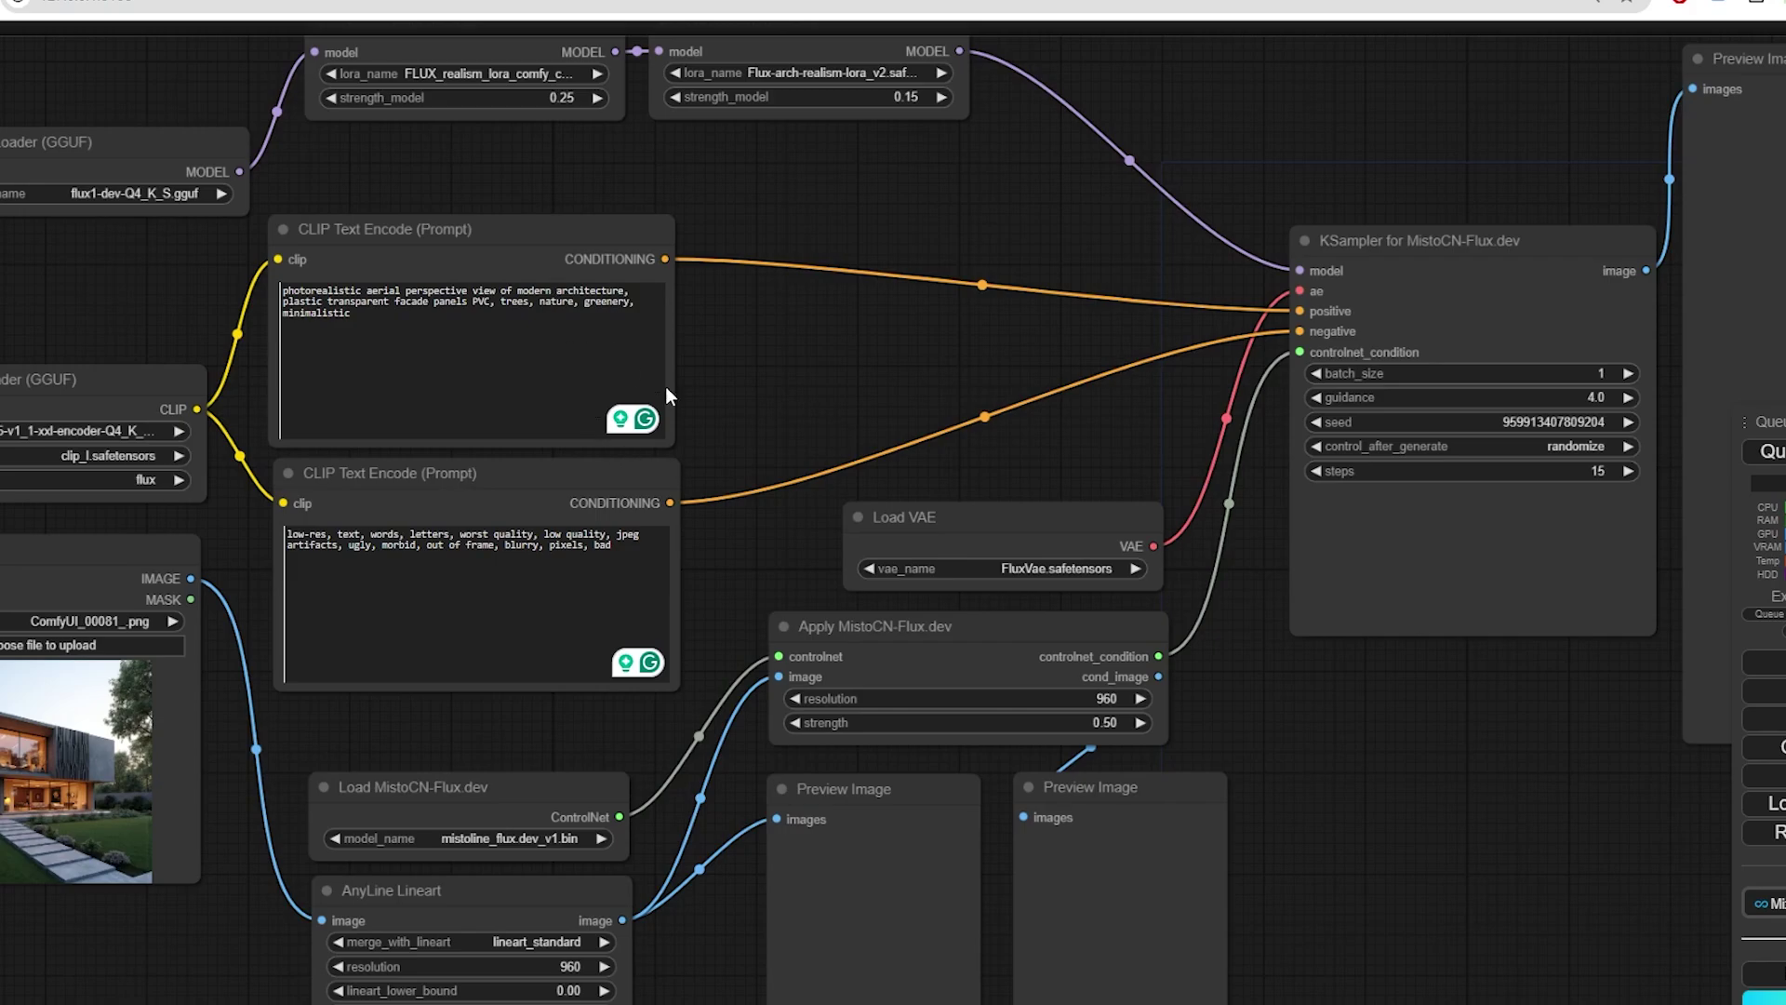
Navigate the node graph around the lineart and sampler nodes and reposition the second Preview Image node.
drag(767, 336, 823, 377)
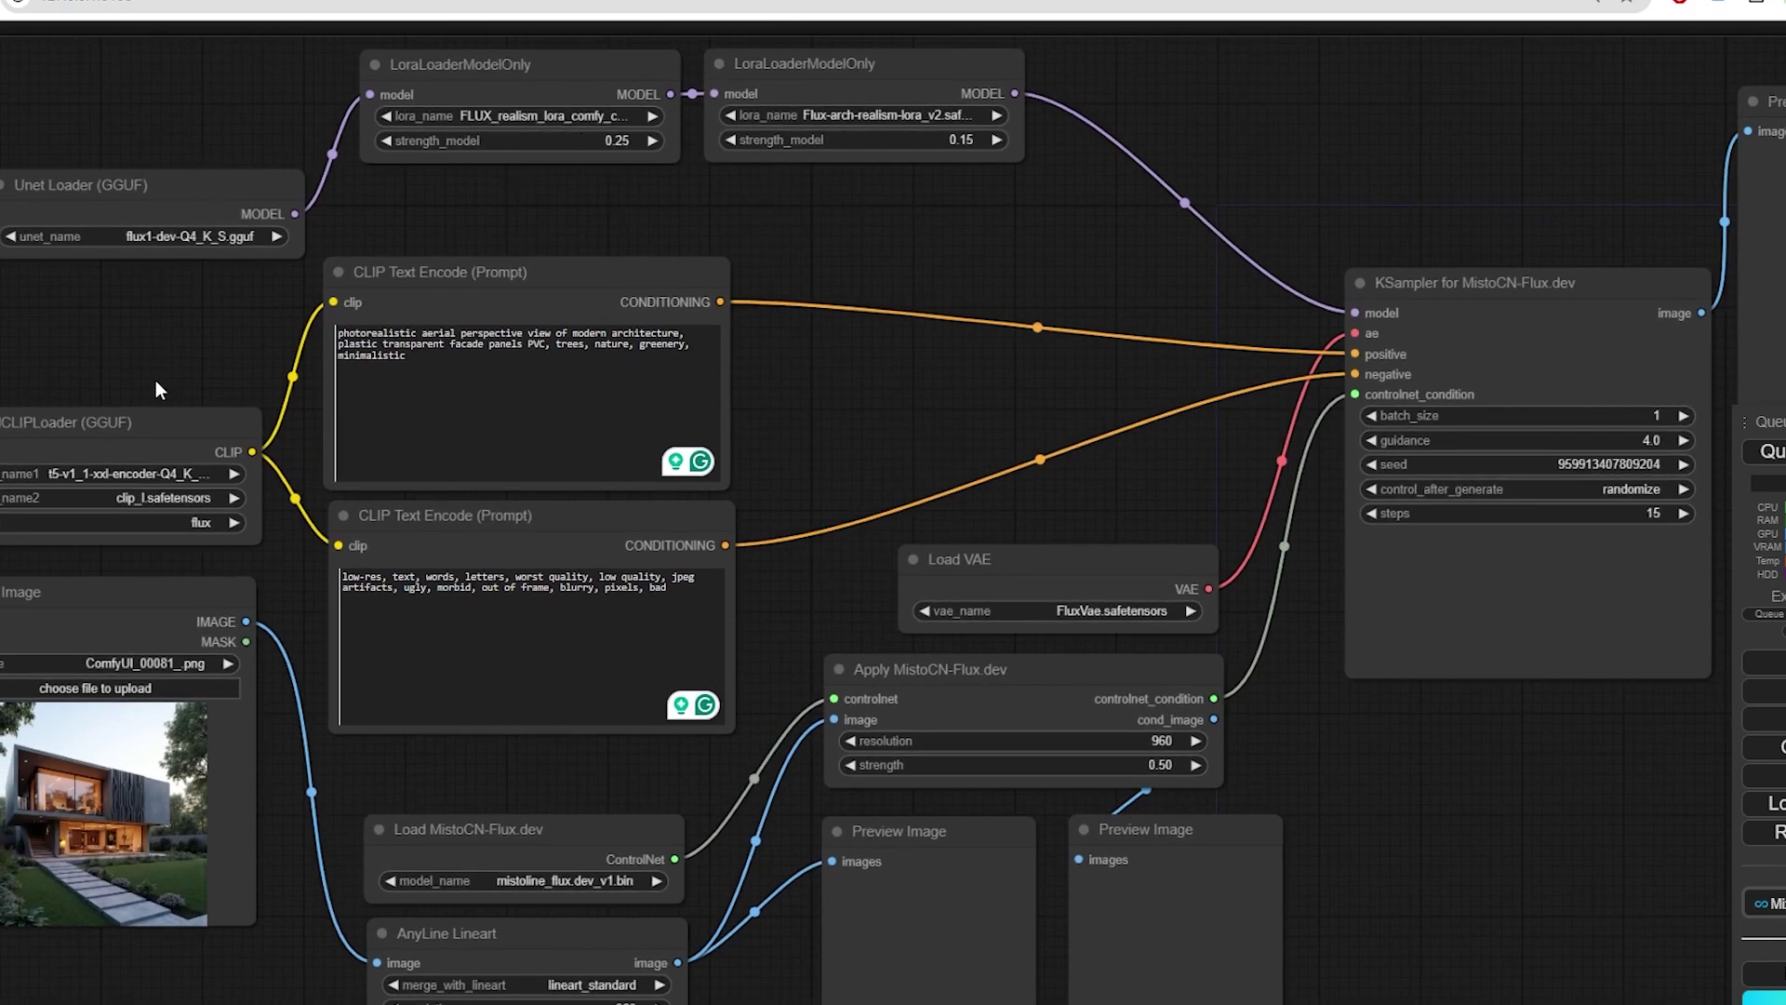
drag(189, 330, 212, 198)
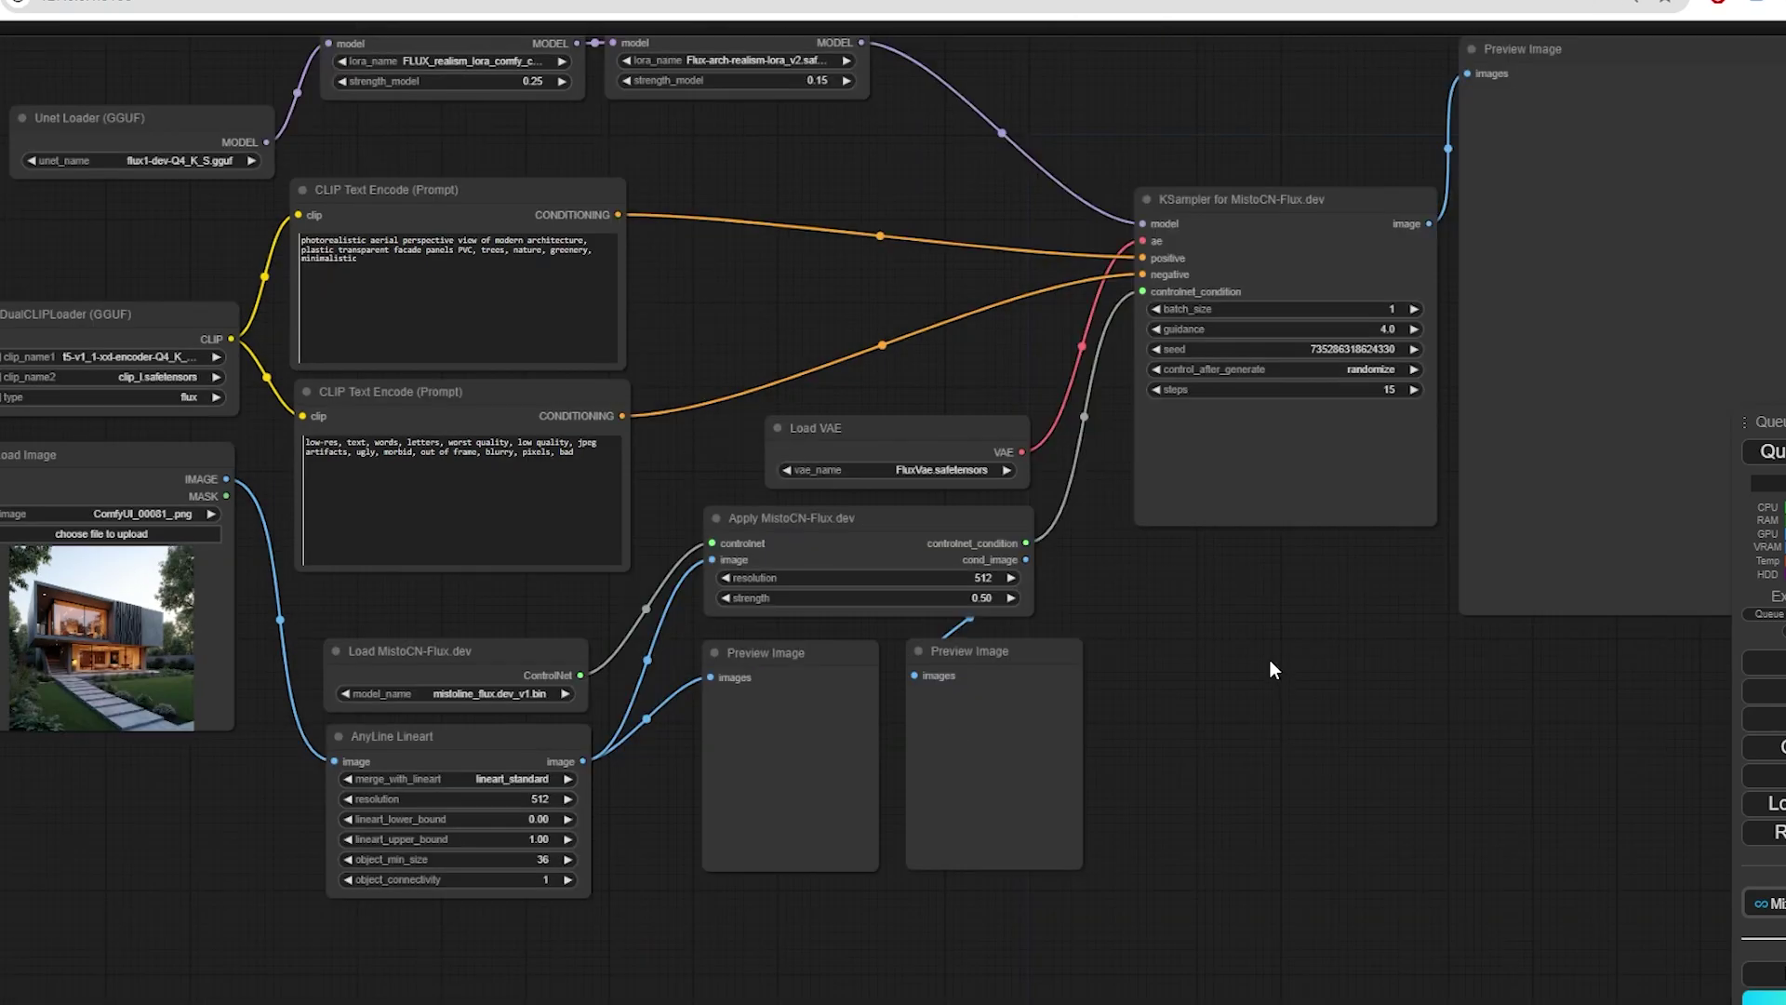
drag(1269, 660, 1215, 705)
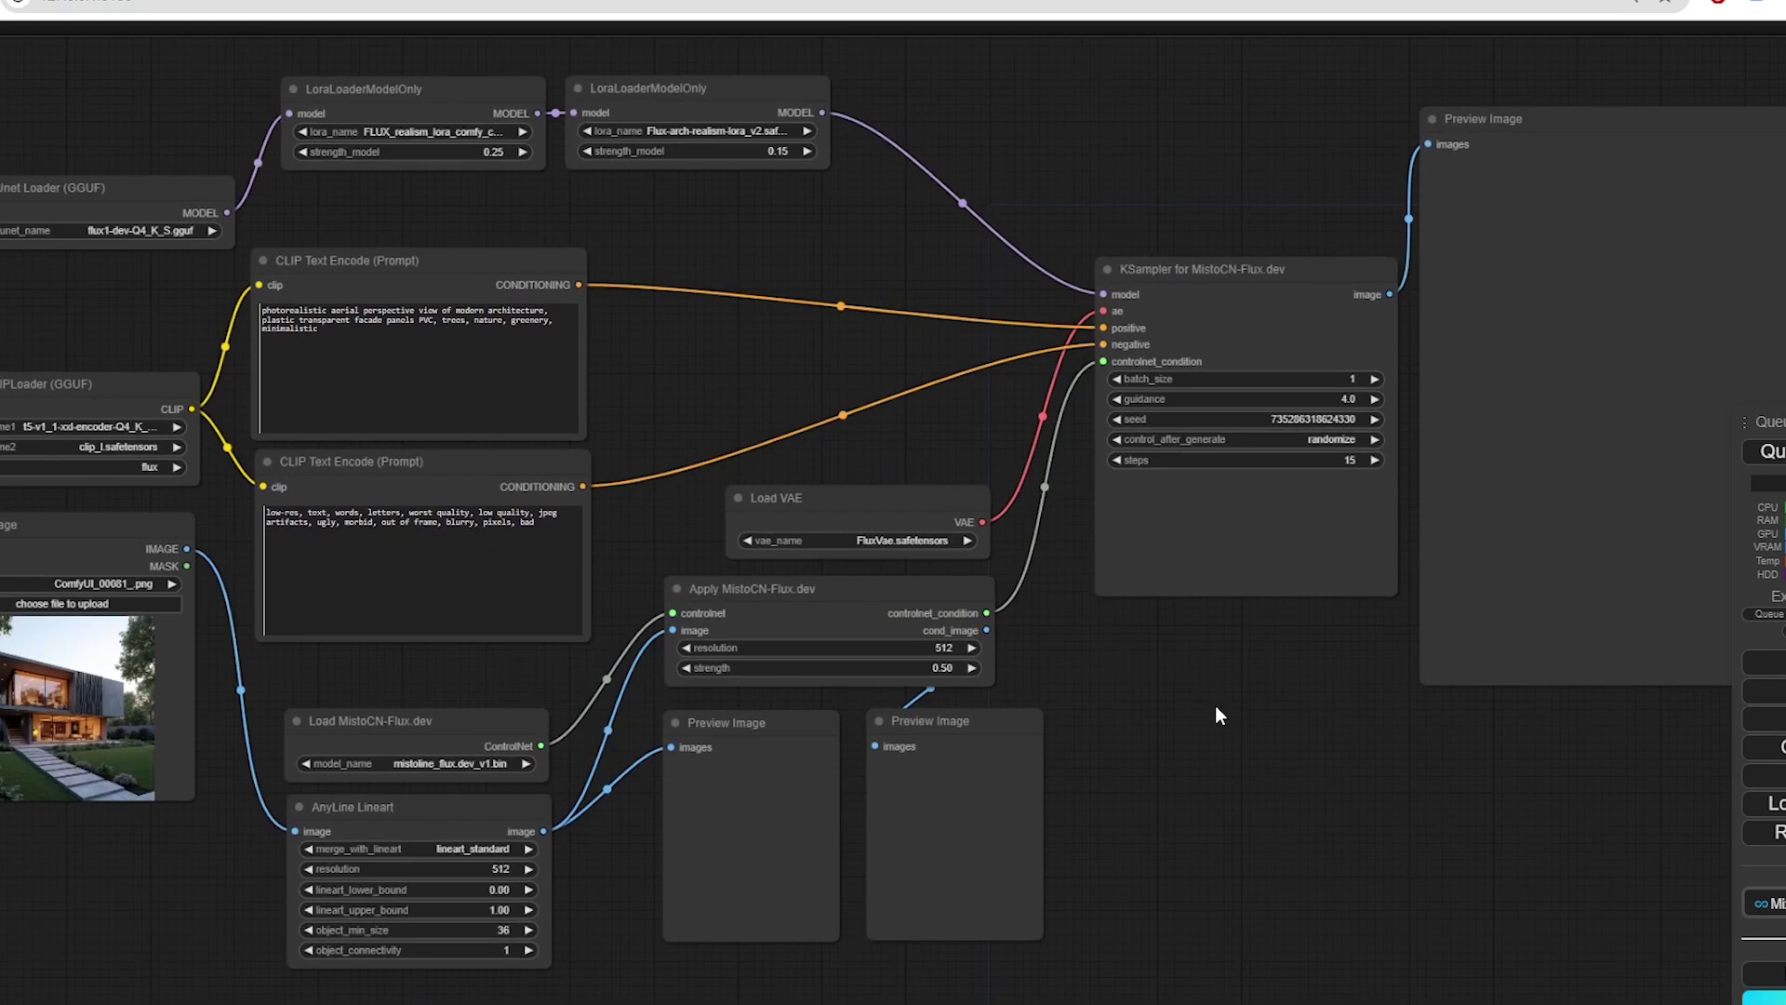
scroll(867, 729, up, 3)
scroll(867, 728, up, 2)
scroll(611, 829, down, 2)
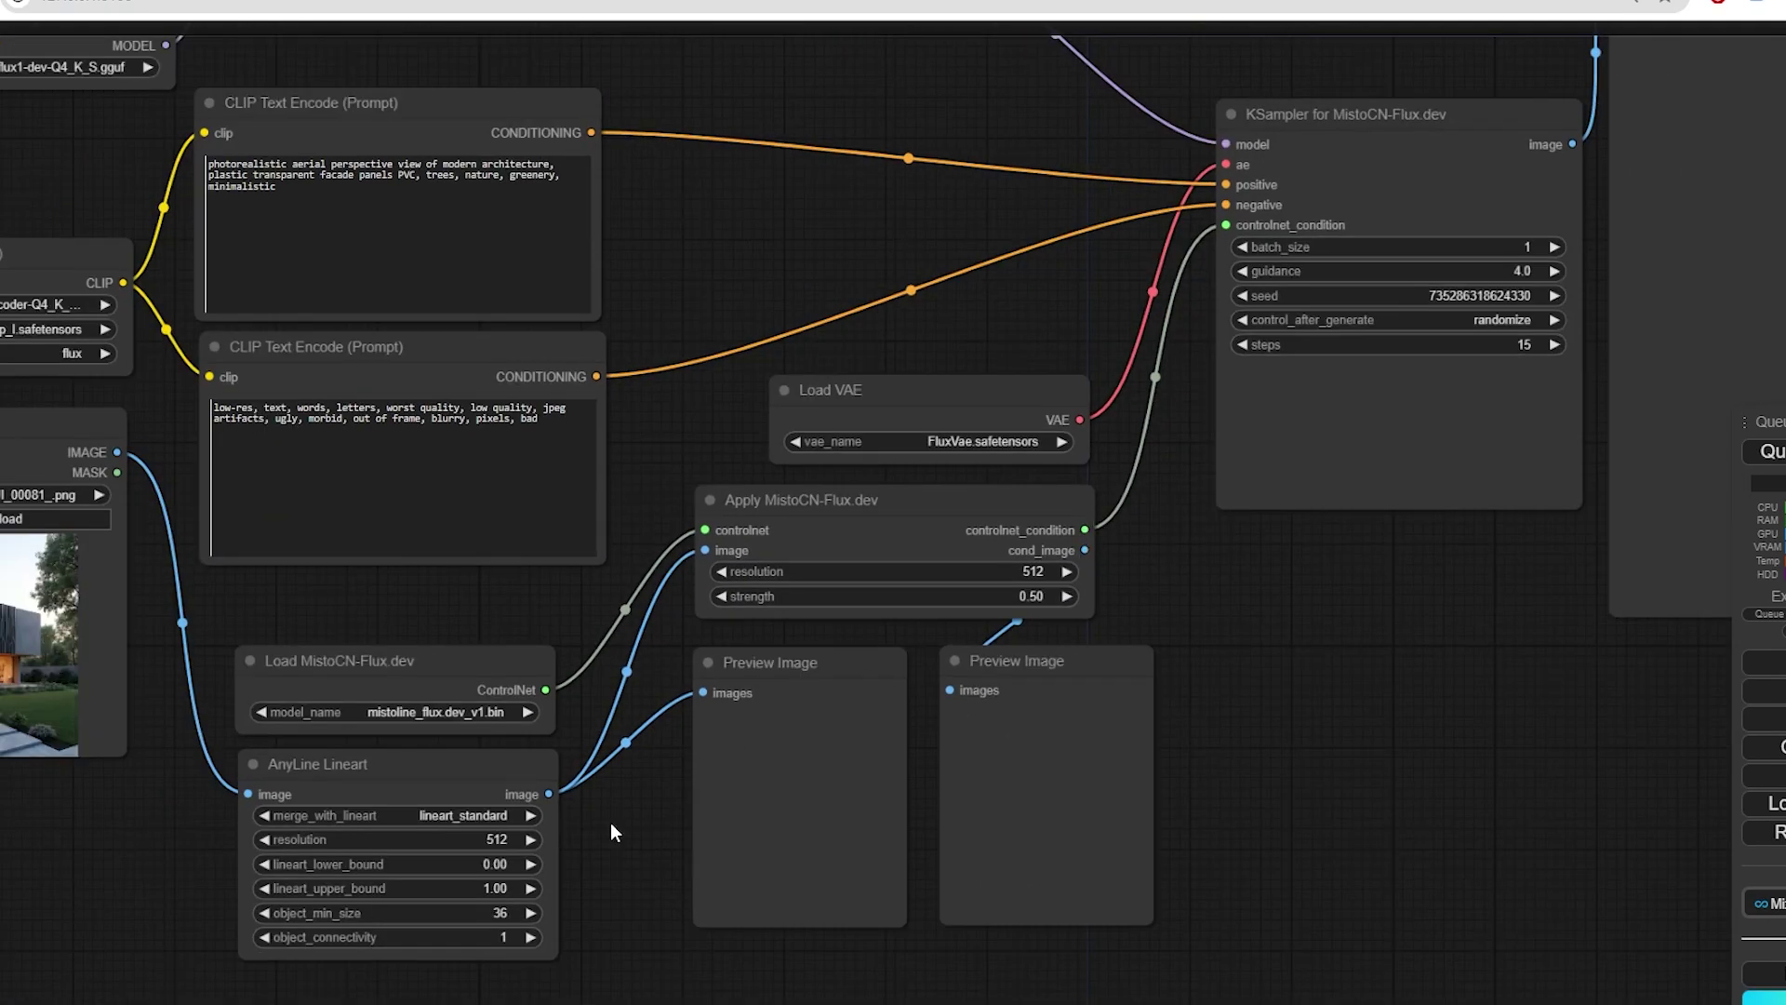
scroll(451, 825, up, 3)
scroll(491, 796, down, 5)
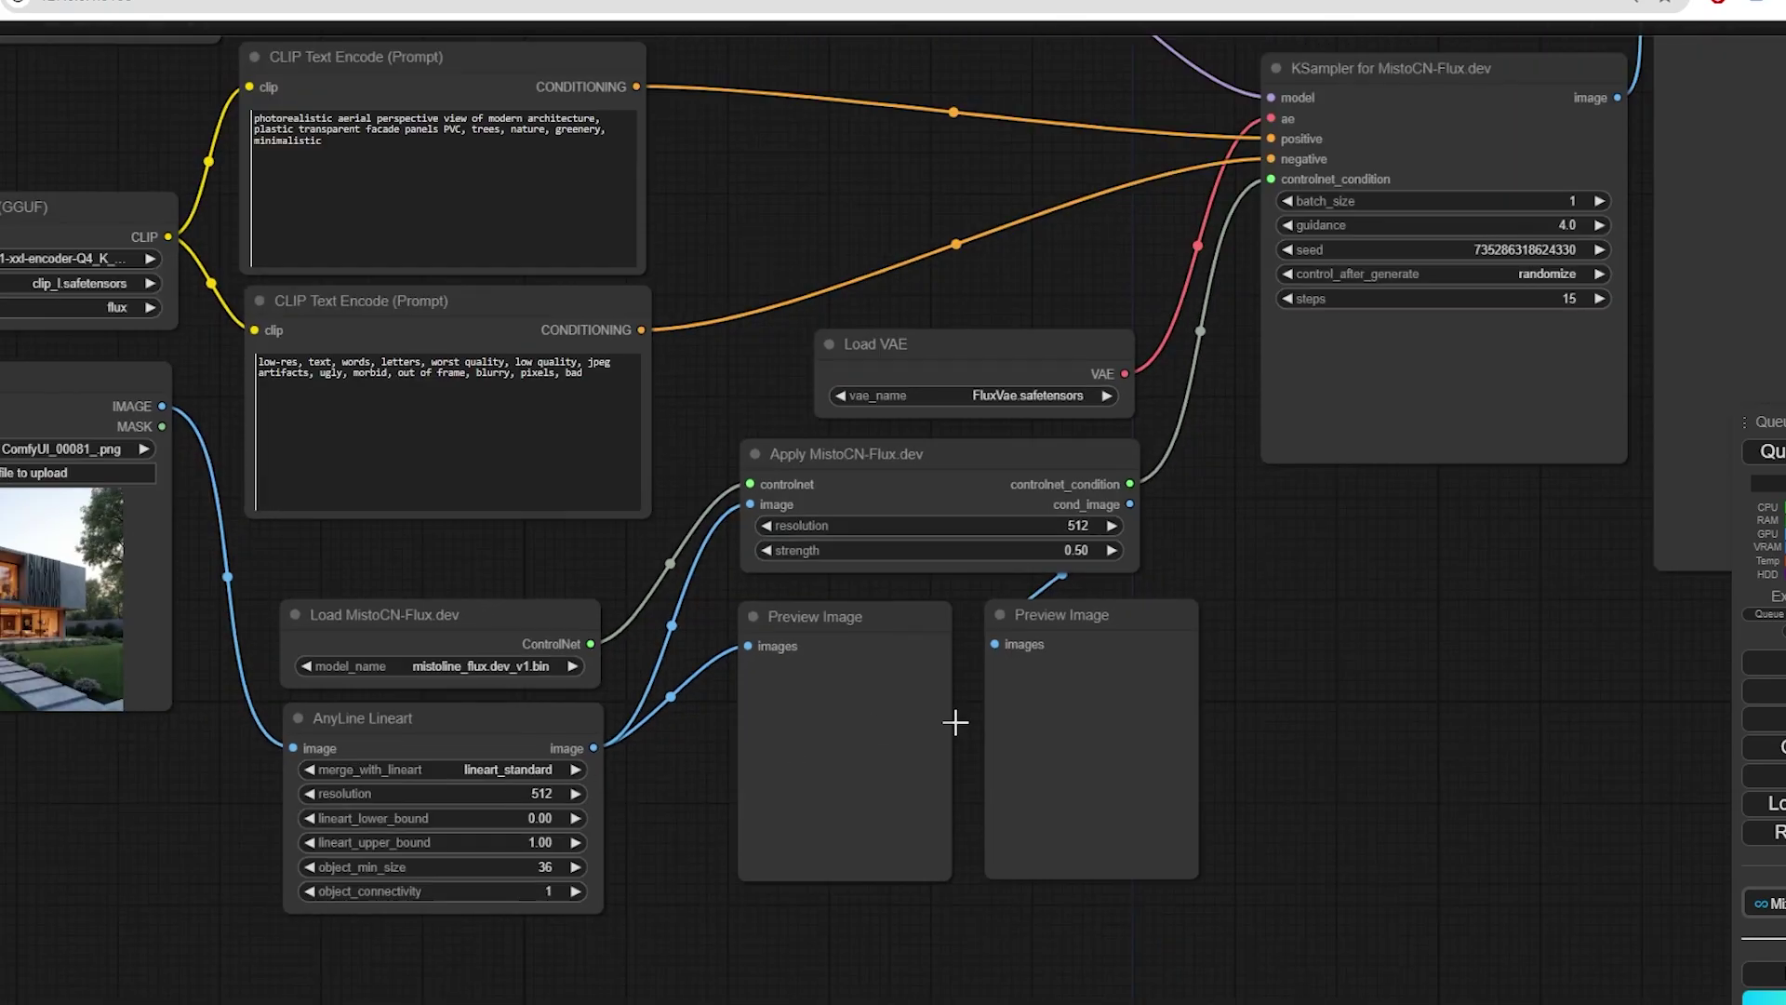
mouse_move(1145, 680)
mouse_down()
mouse_move(1029, 706)
mouse_move(1160, 669)
mouse_up()
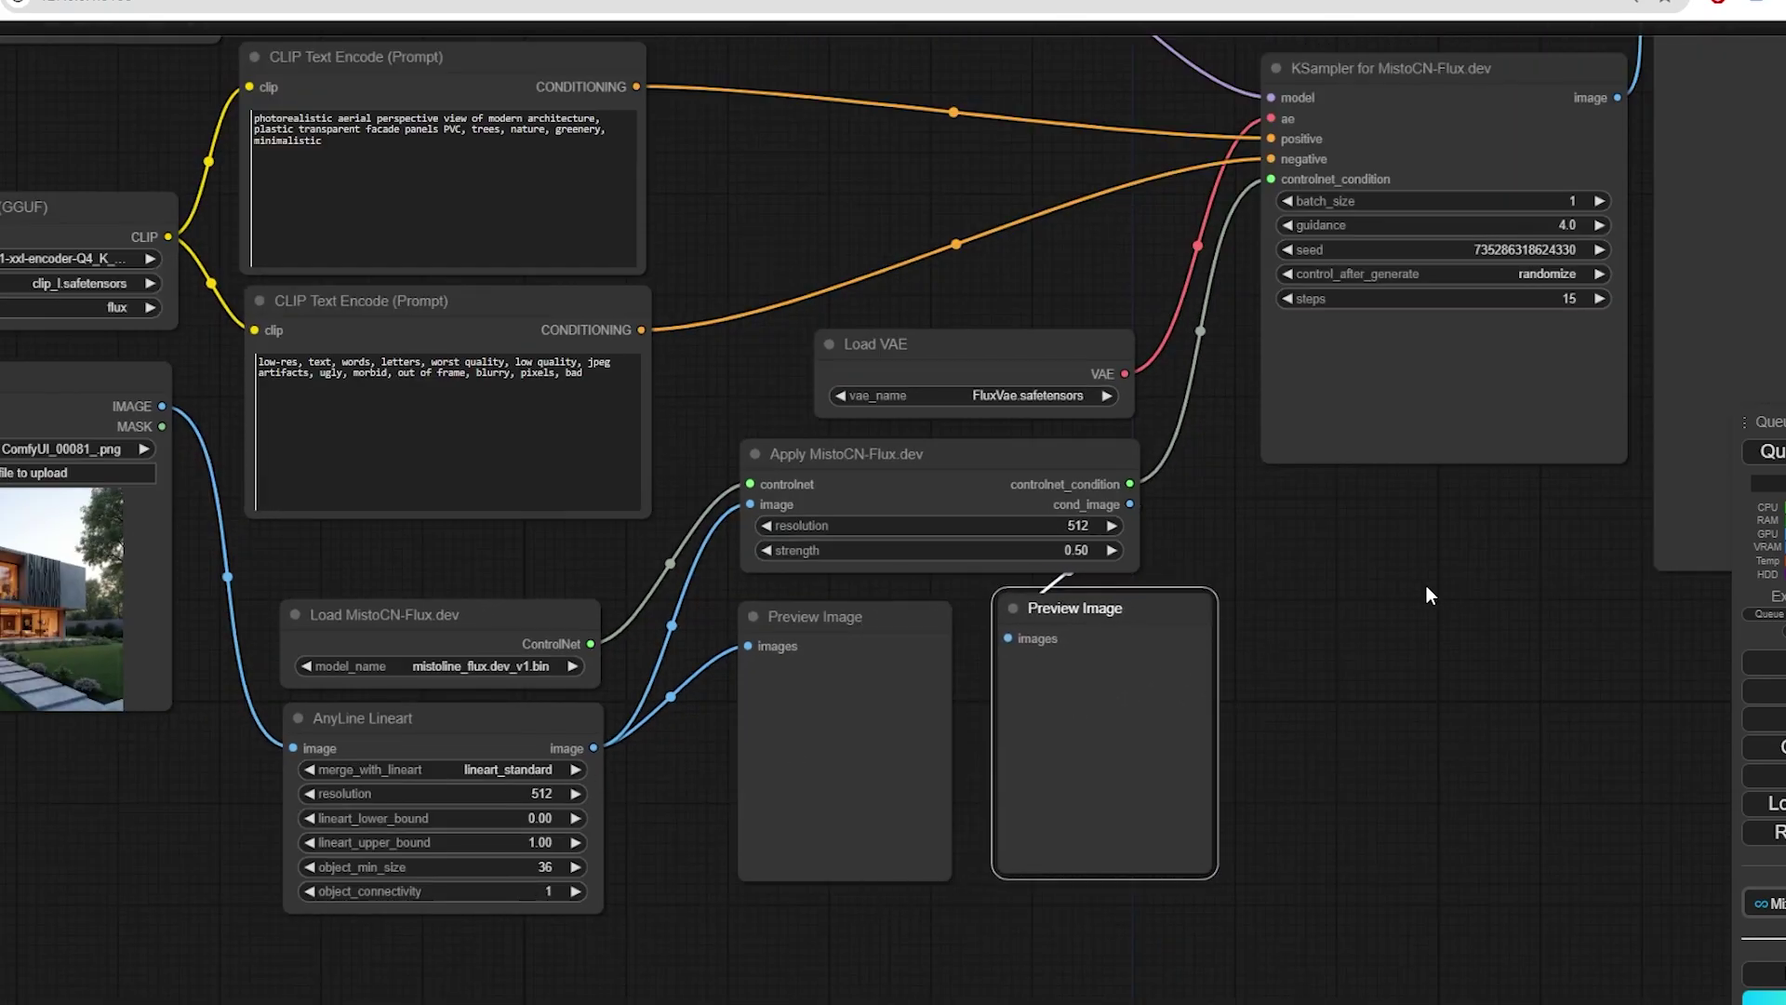
scroll(1079, 682, down, 4)
Queue a generation at resolution 512 and zoom in to check the house's black-and-white lineart preview.
click(1772, 452)
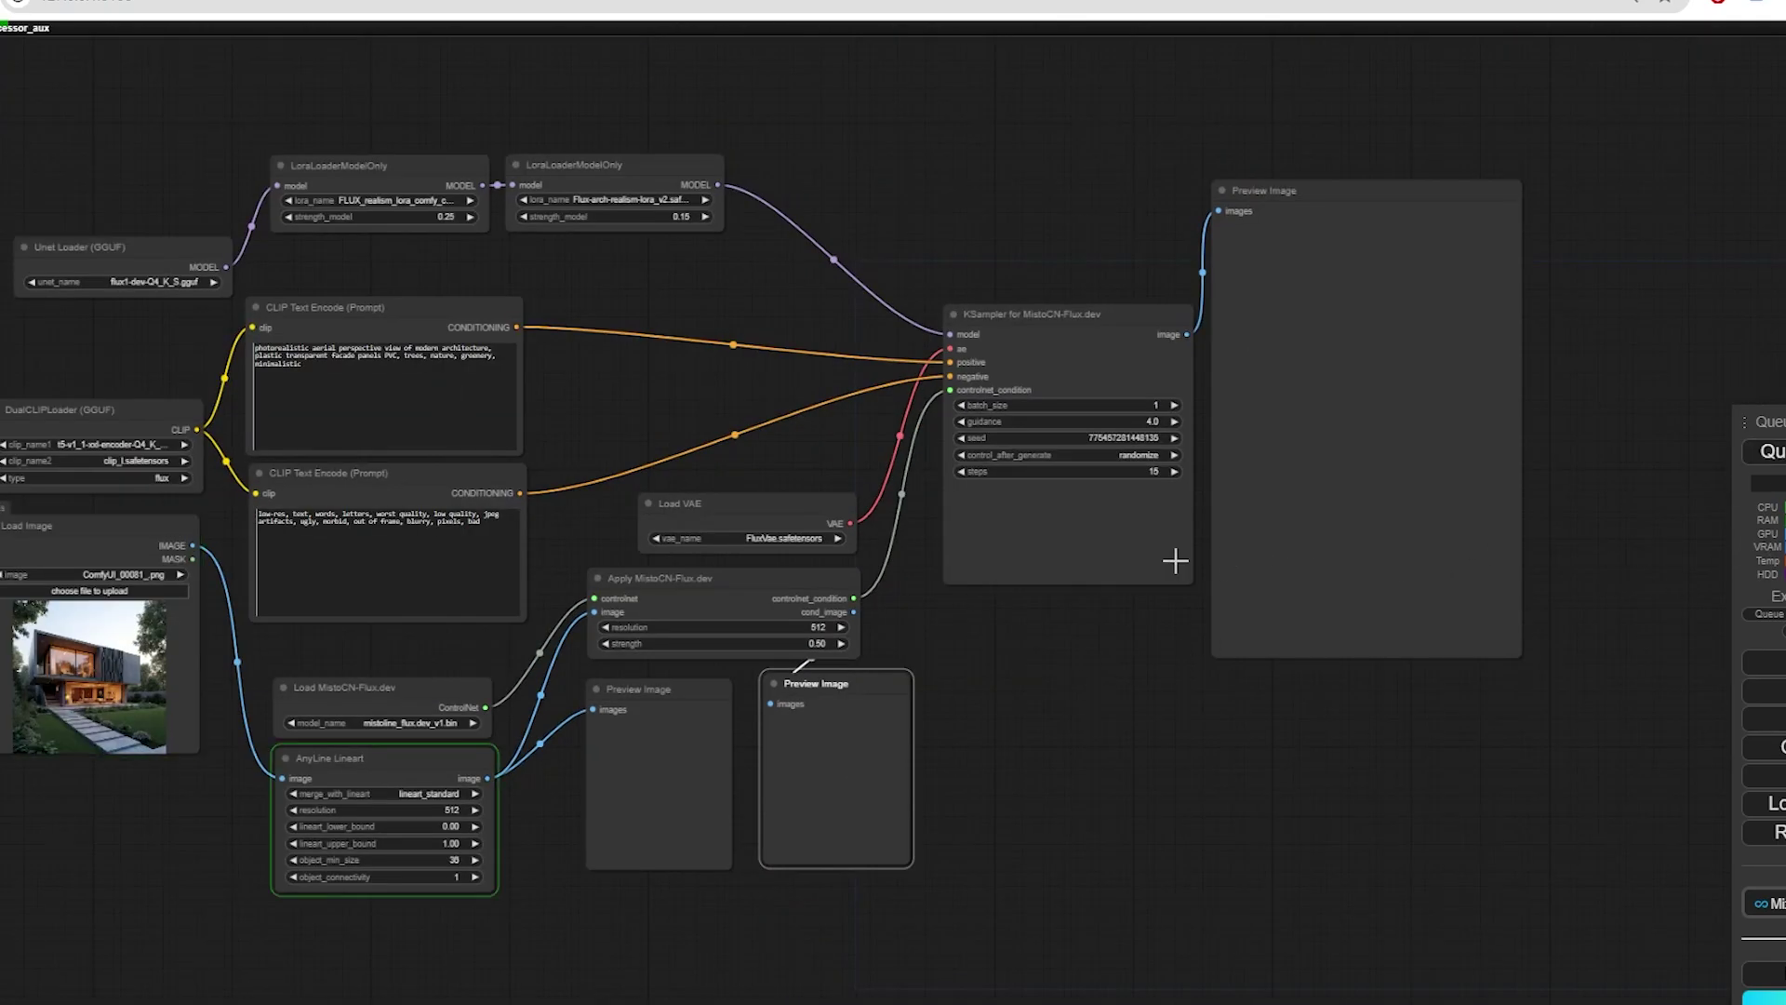
scroll(623, 666, up, 3)
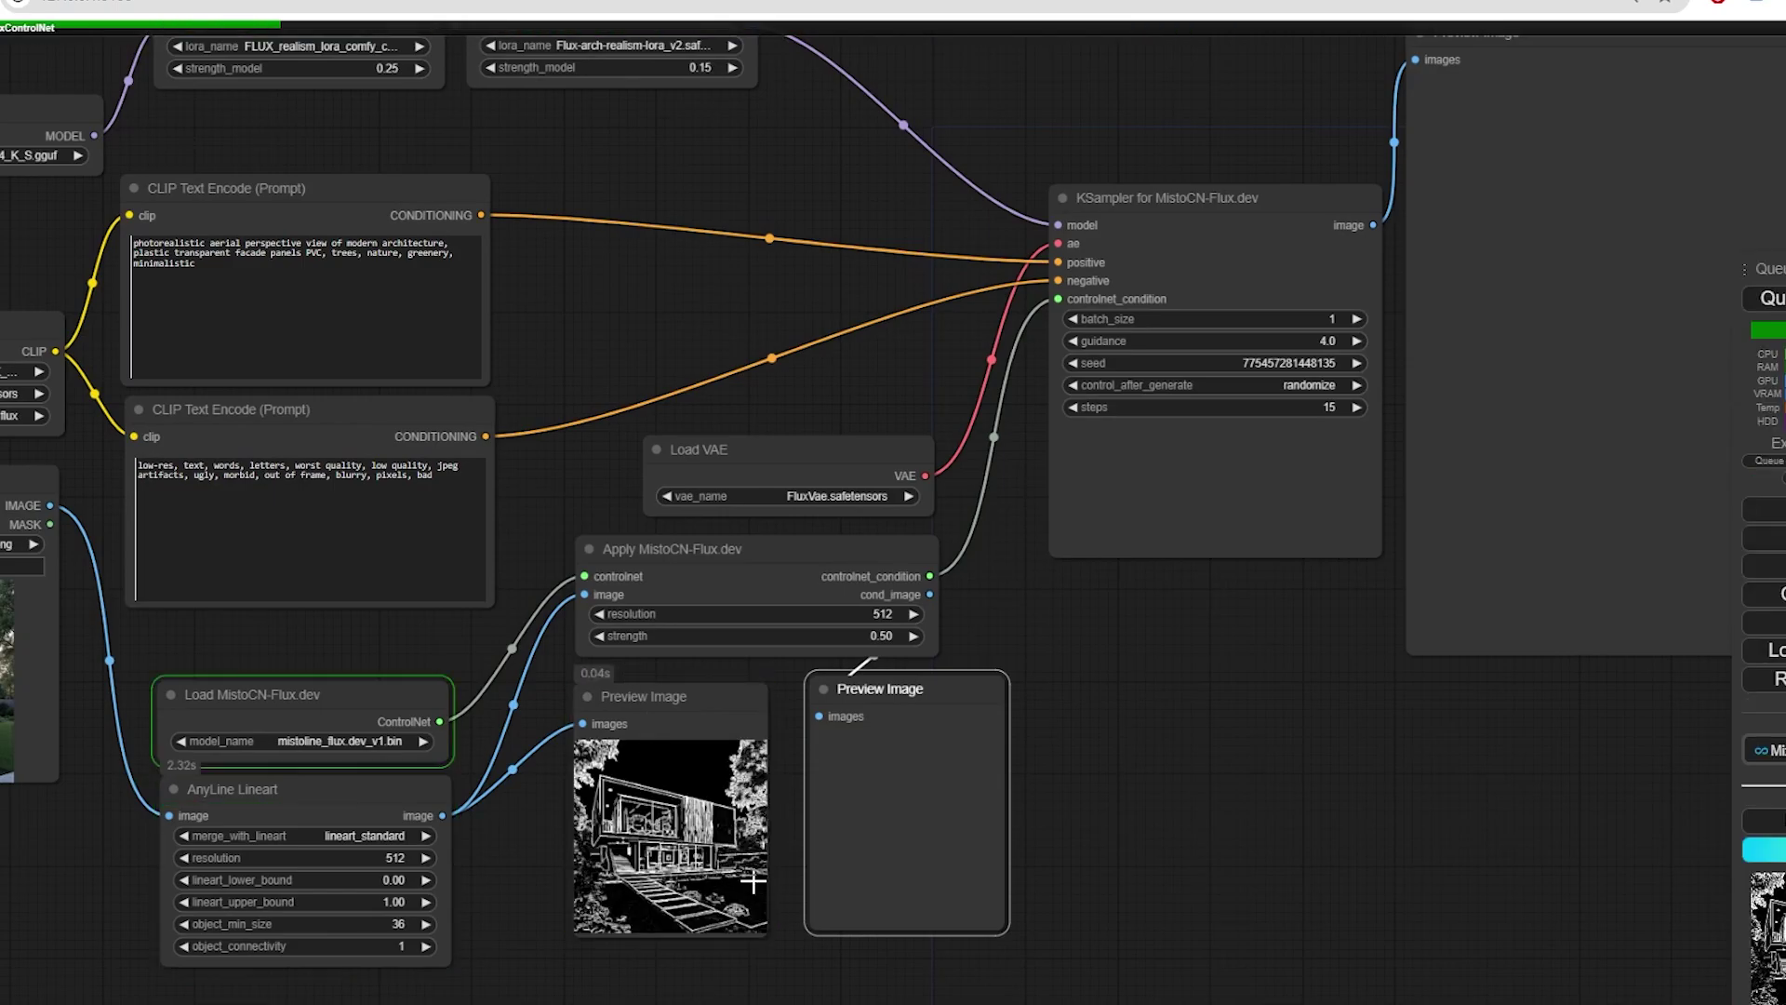
scroll(842, 851, down, 1)
scroll(609, 893, up, 10)
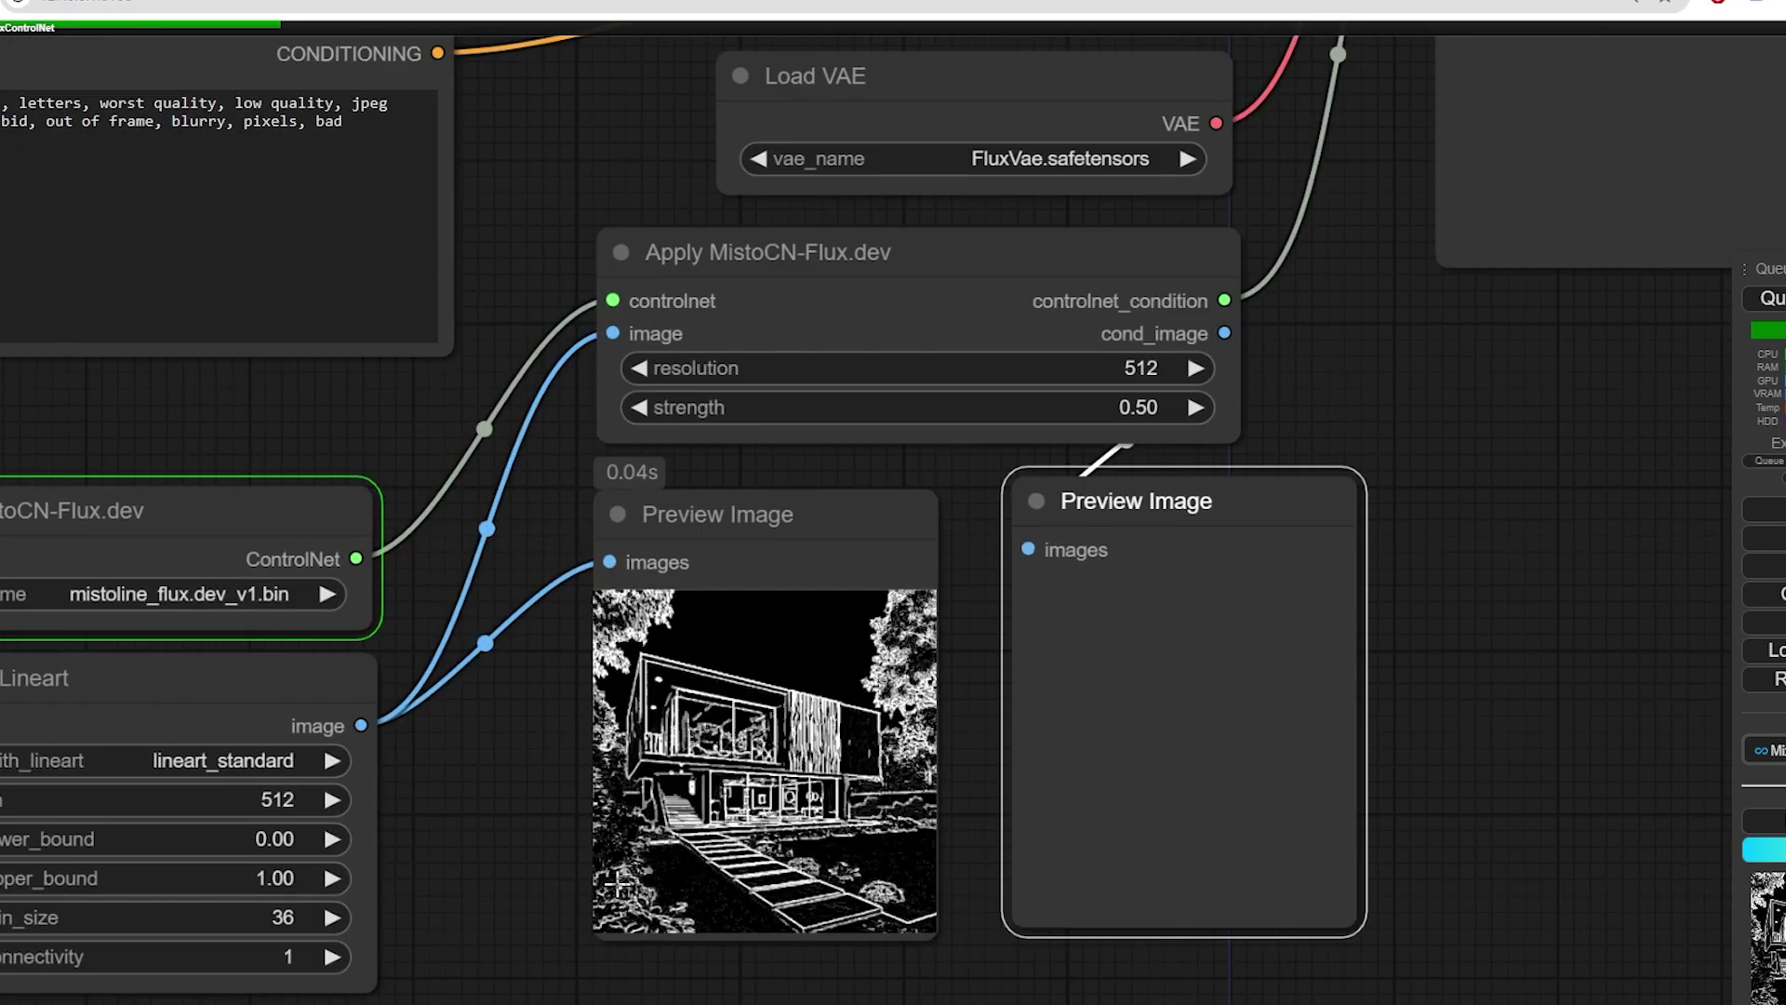
scroll(623, 835, down, 10)
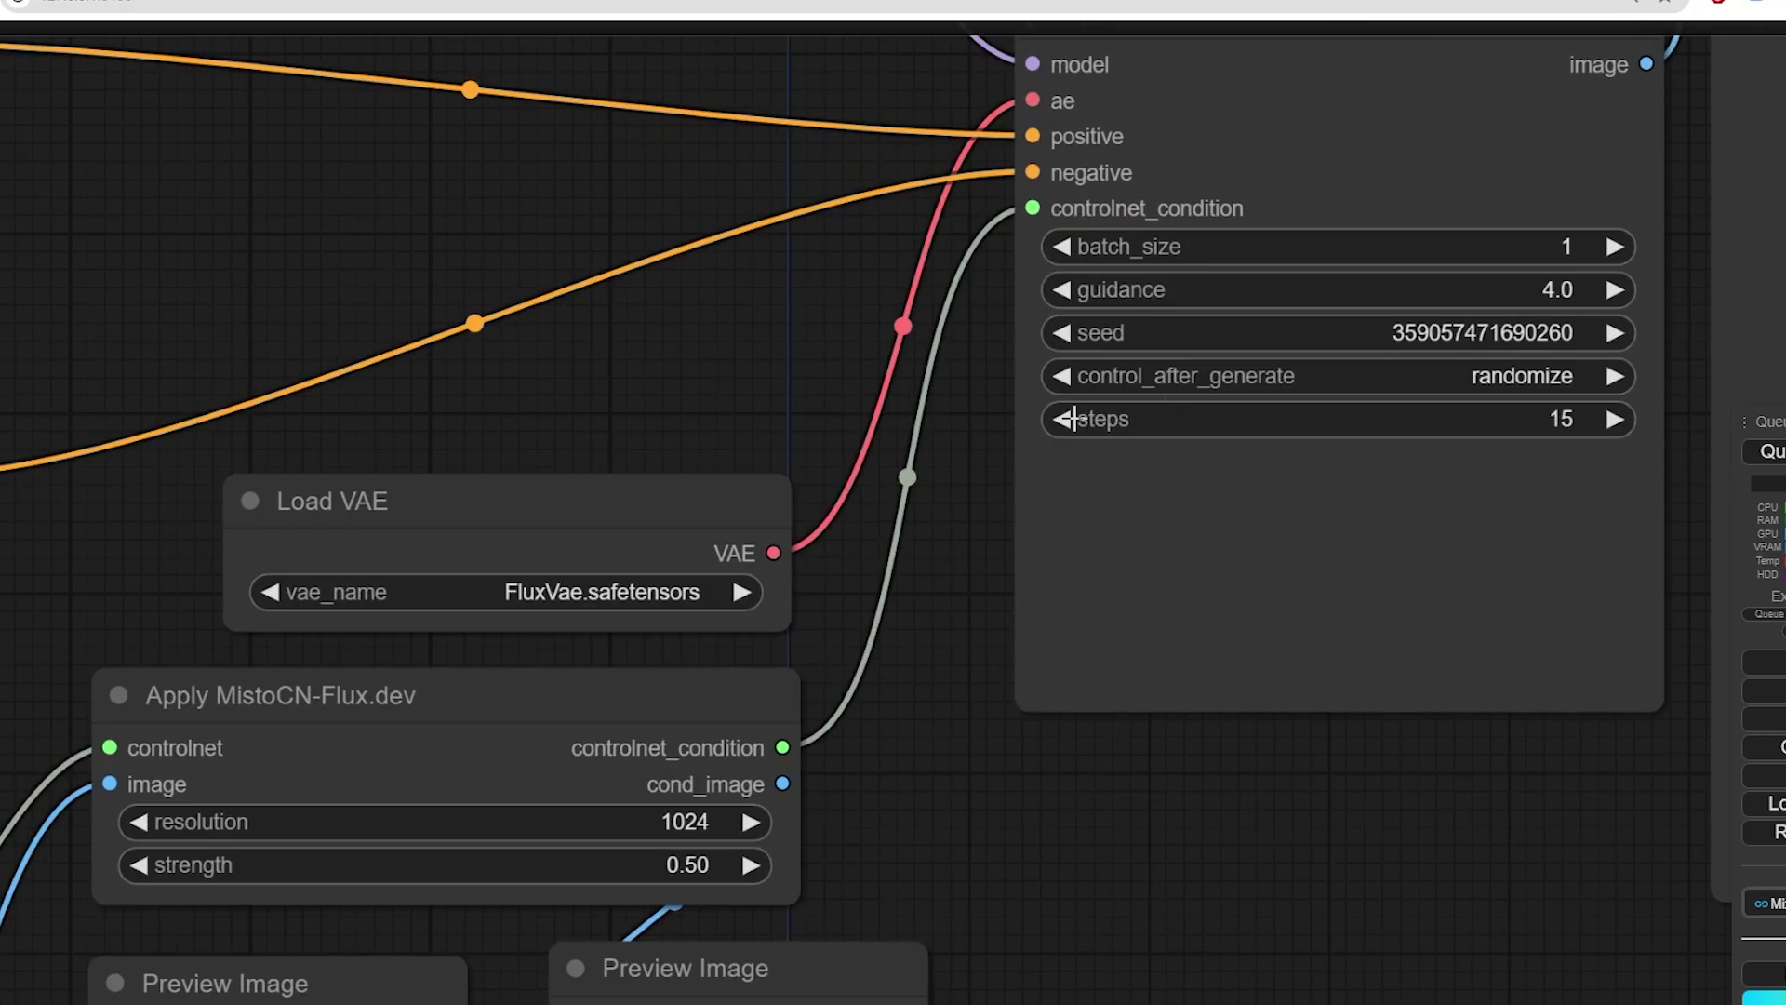
Lower the KSampler to 10 steps and guidance from 4.0 to 3.5.
click(1060, 418)
click(1061, 418)
click(1060, 419)
click(1060, 419)
click(1060, 419)
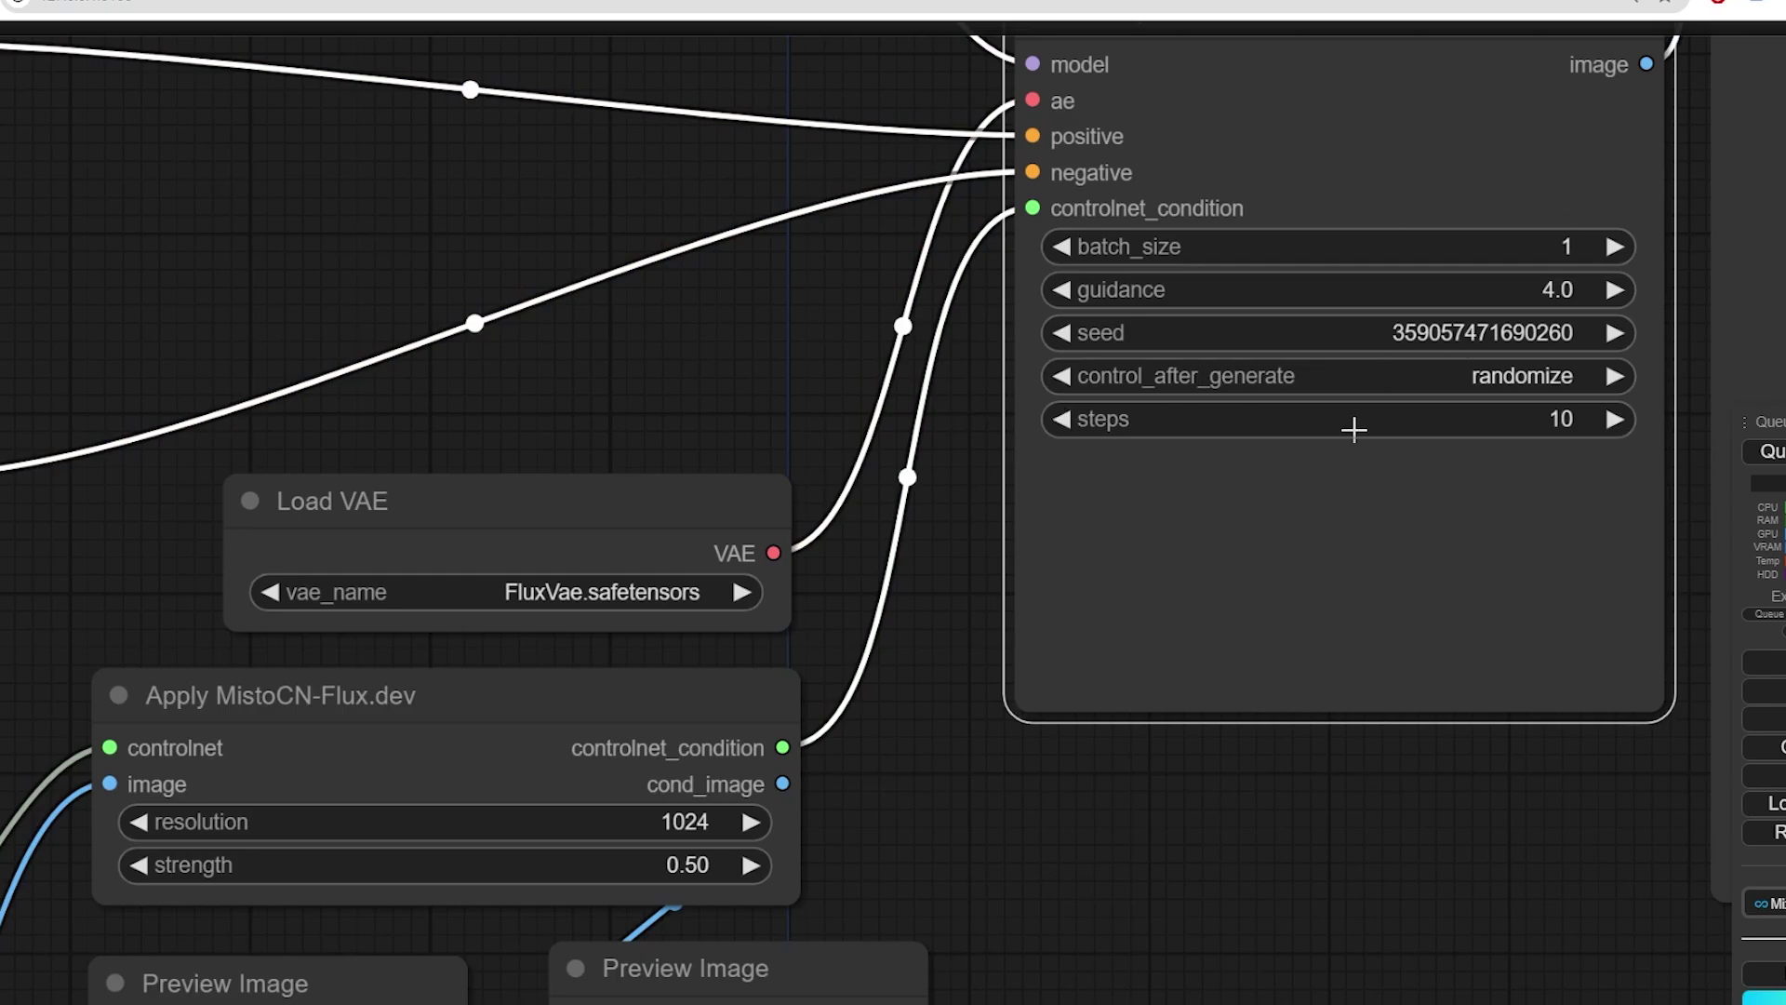
click(1065, 288)
click(1321, 773)
Queue the render with these settings and bring the sampler and output preview into view.
scroll(1321, 772, down, 4)
drag(1302, 784, 1074, 783)
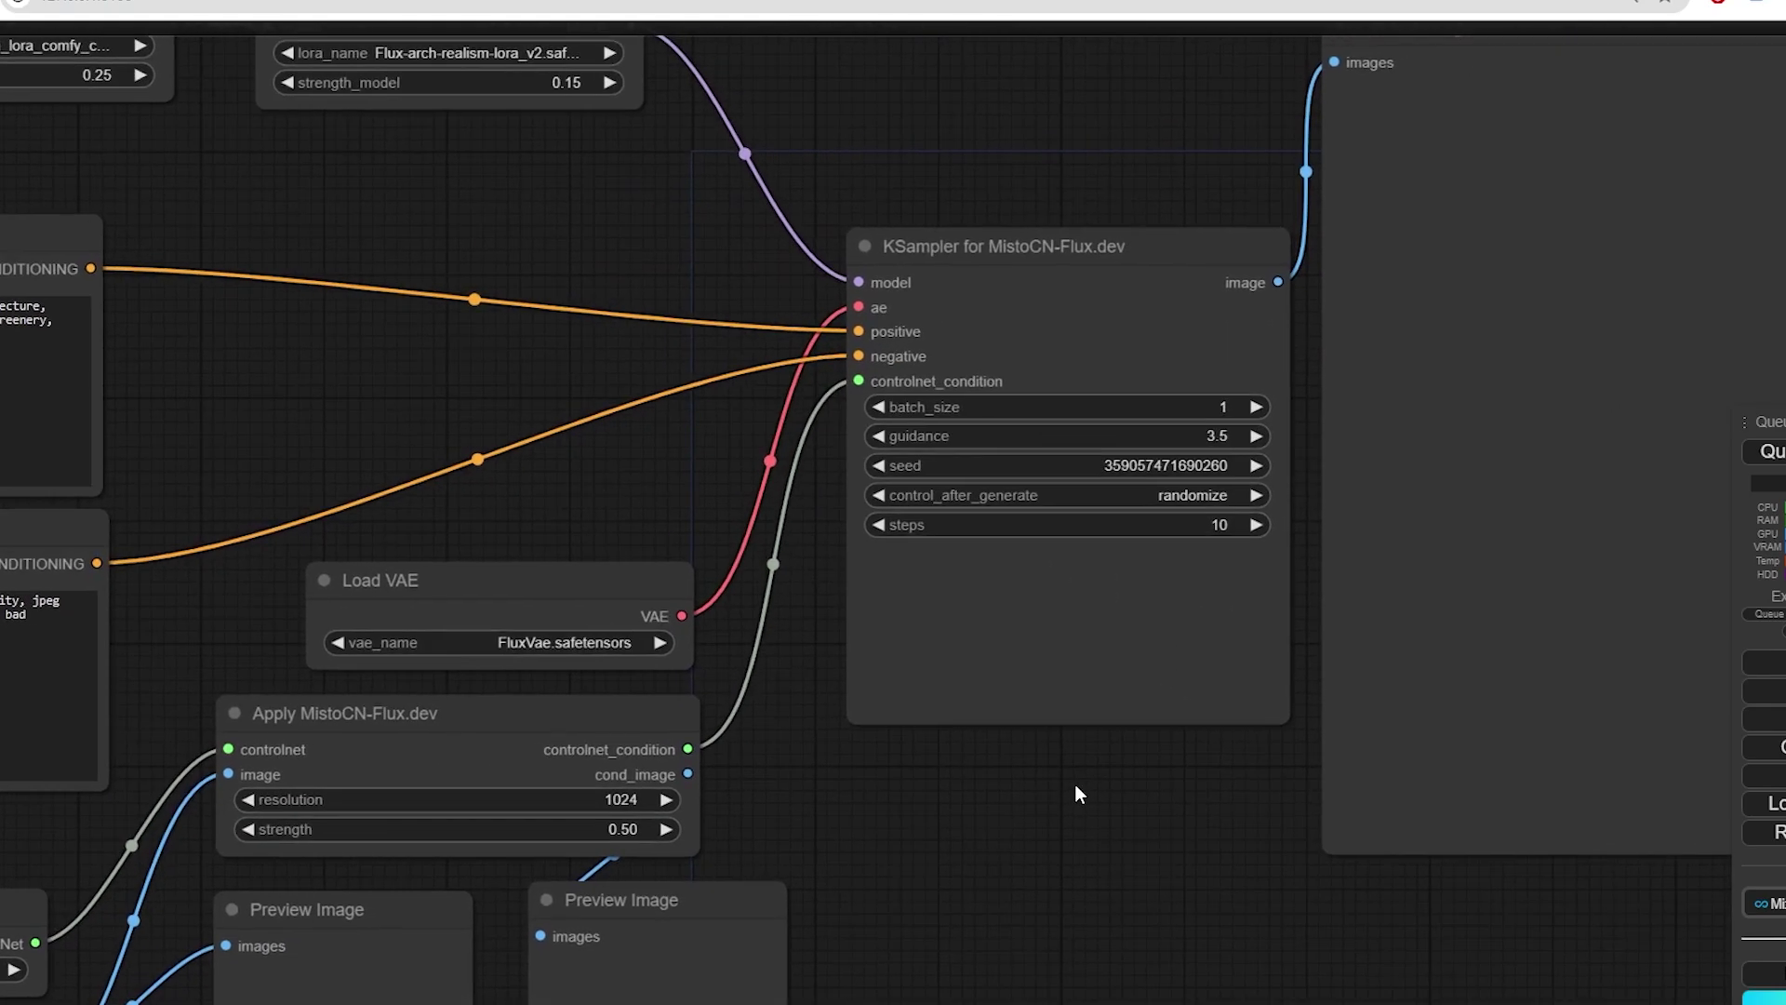
scroll(1074, 784, down, 3)
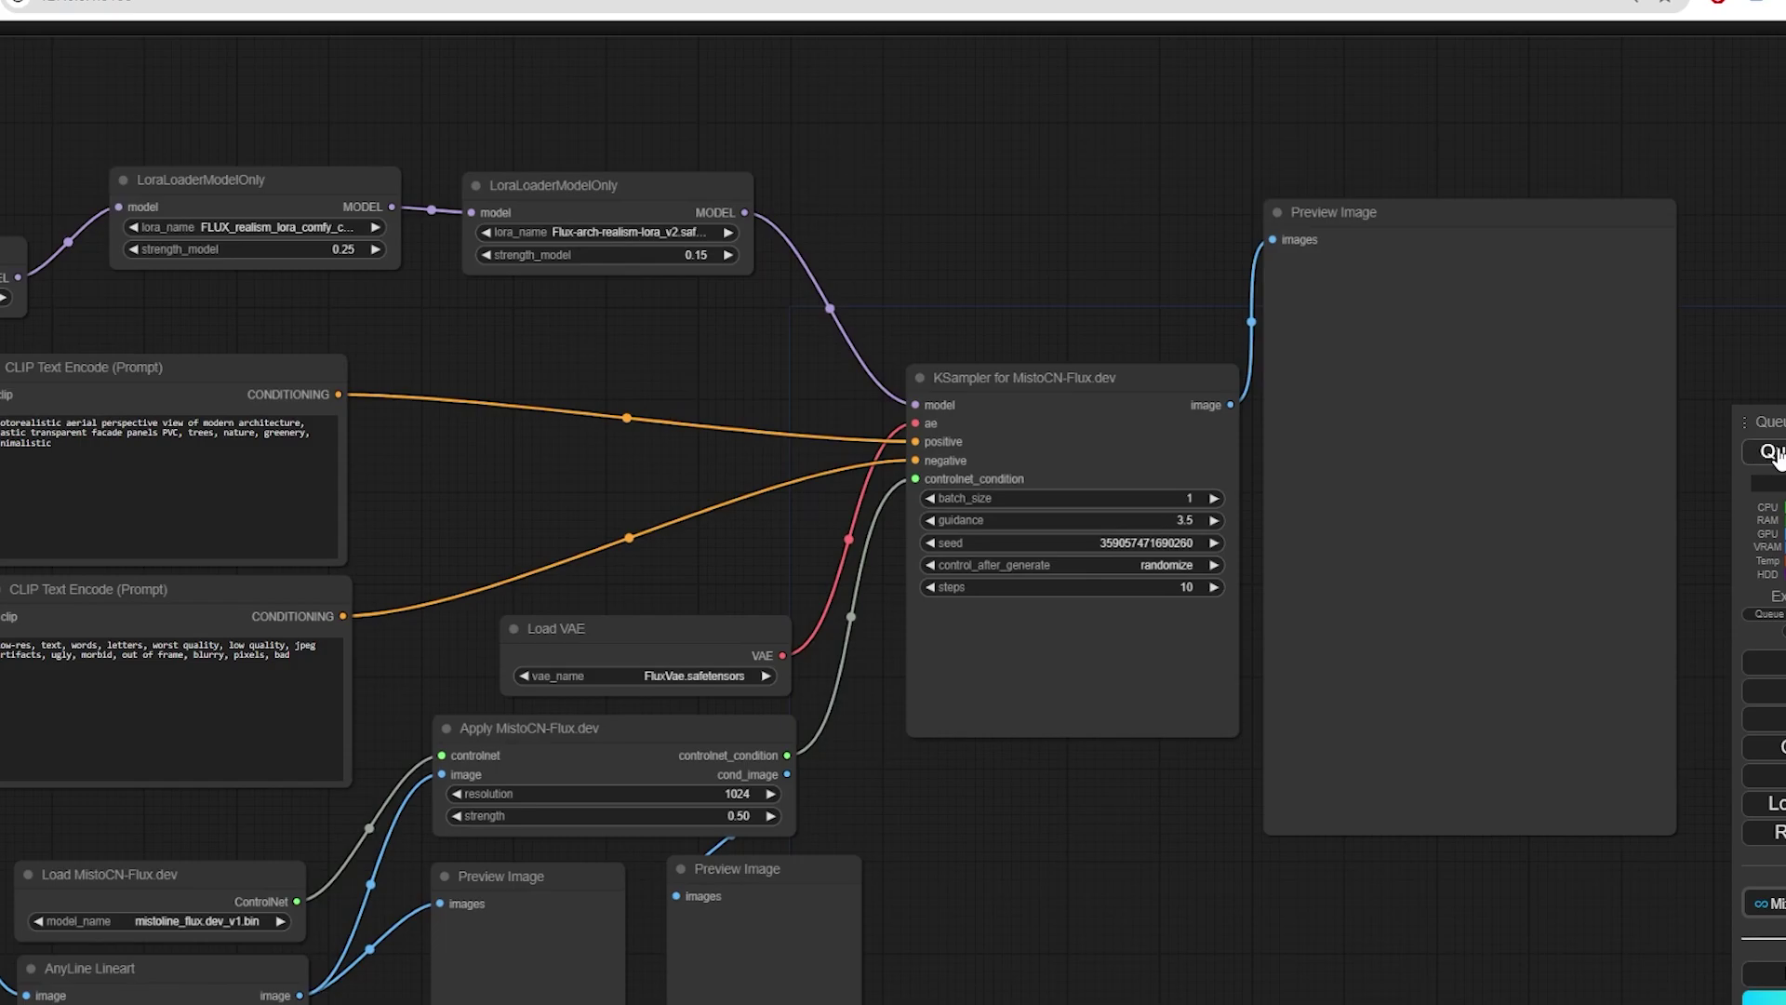
click(1773, 454)
drag(1009, 857, 1083, 684)
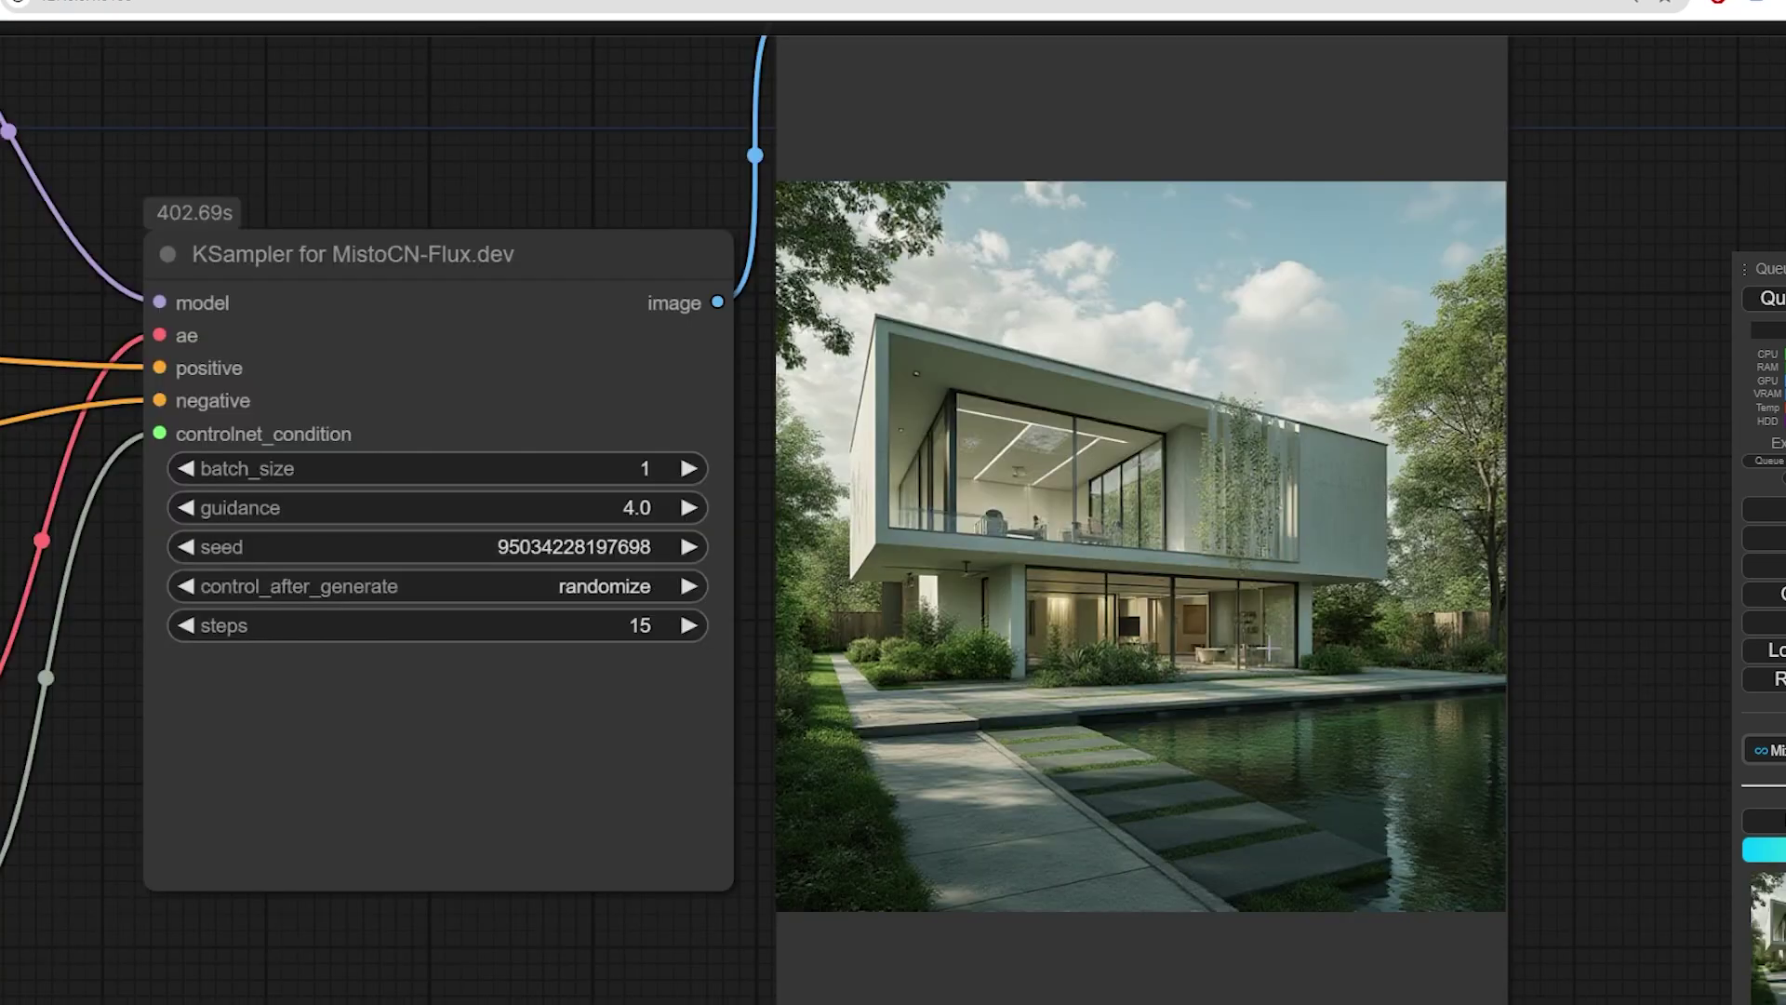
Open the finished house render full size in a new tab, then return to the workflow.
right_click(1218, 335)
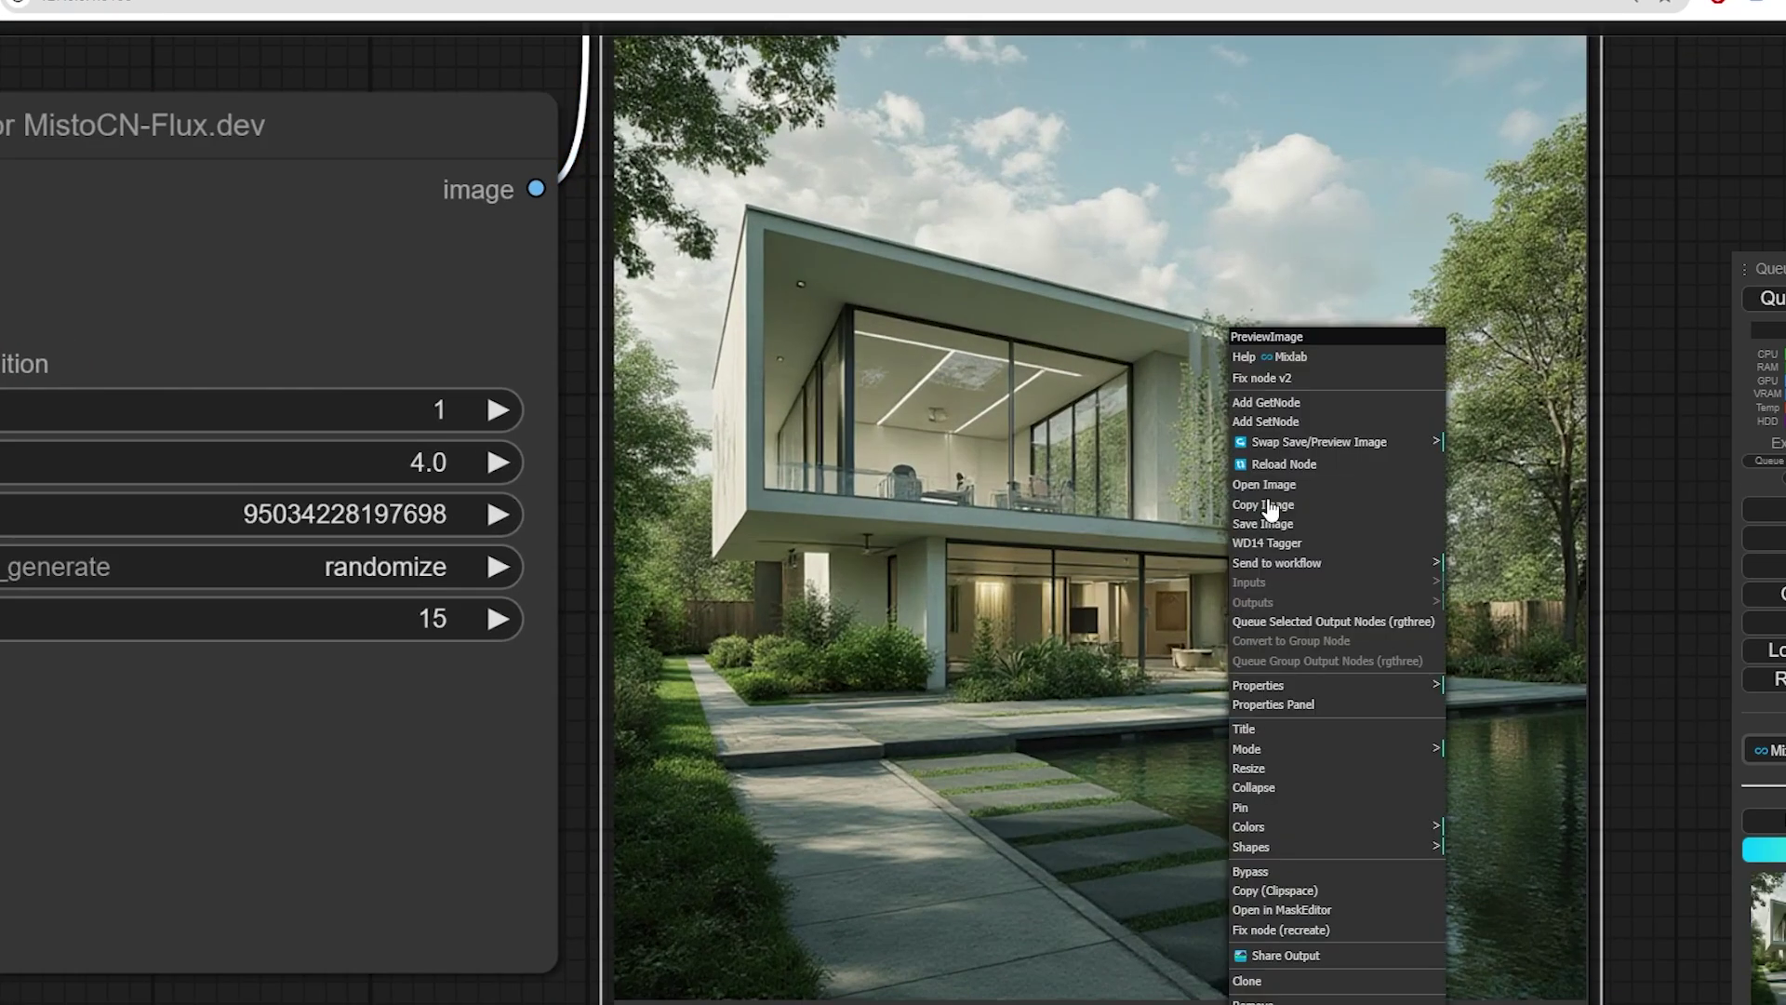
click(1271, 484)
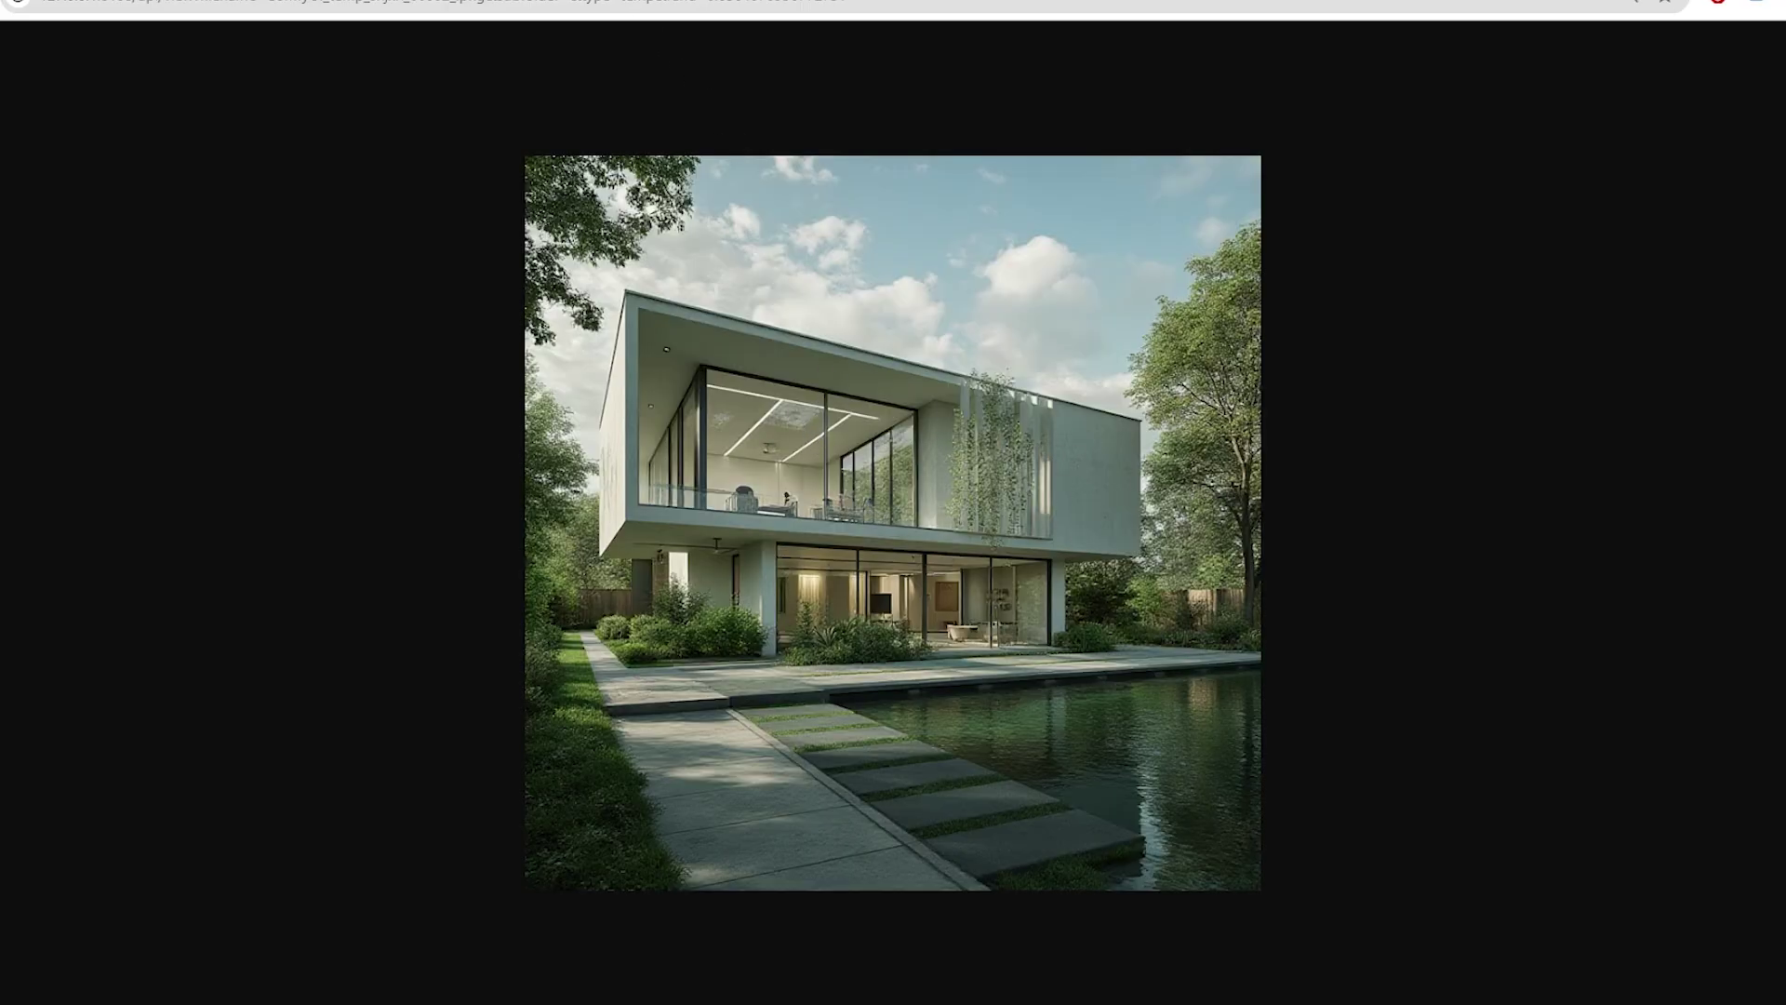
key(ctrl+w)
Raise the guidance from 4.0 to 4.5.
scroll(677, 470, down, 5)
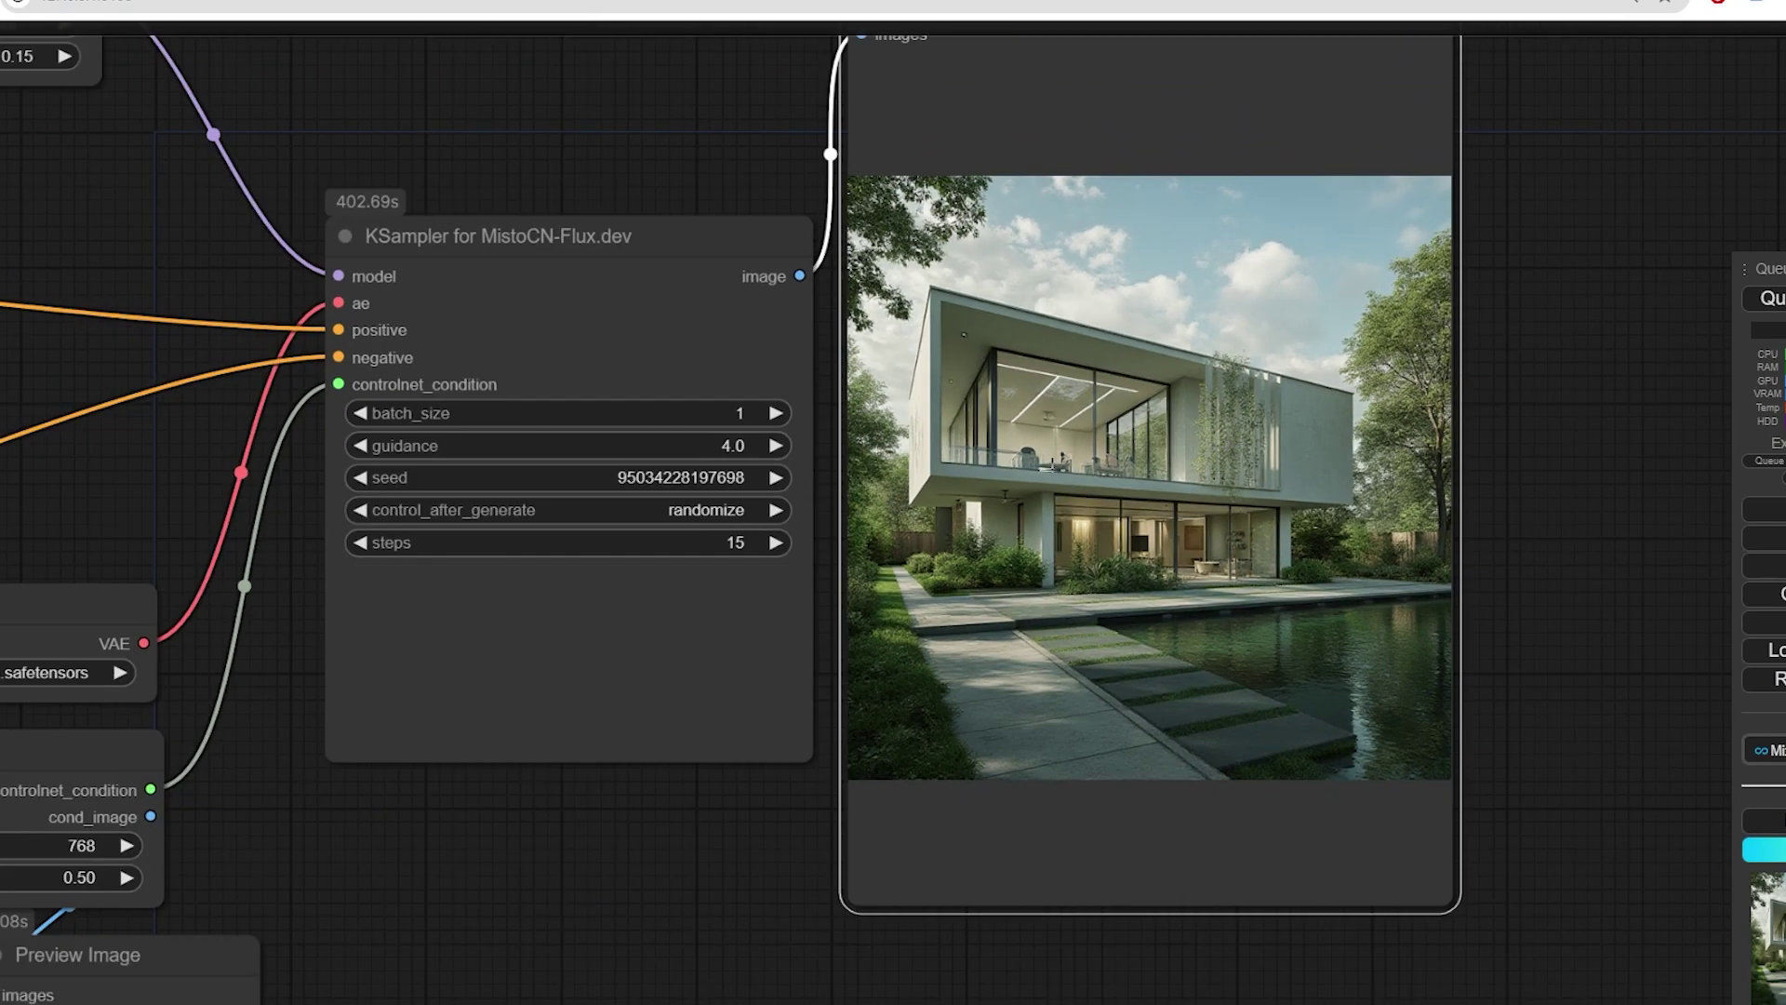
scroll(678, 470, up, 3)
scroll(677, 470, up, 1)
click(792, 439)
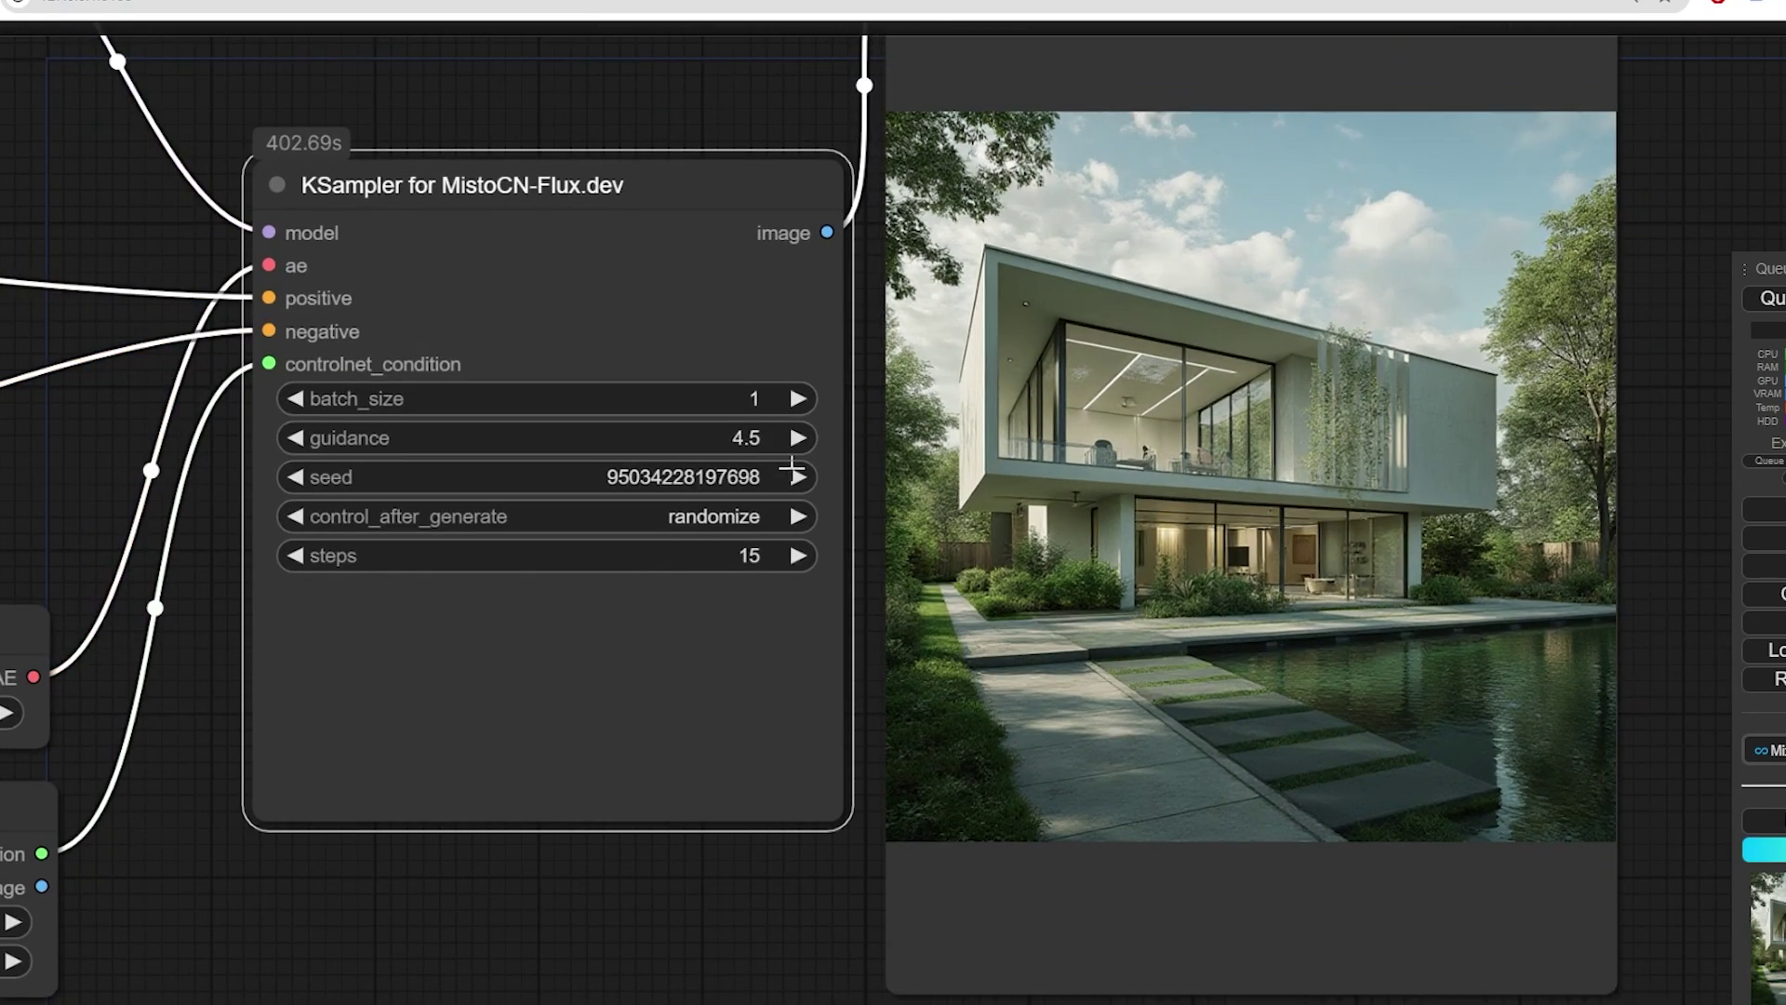
Queue a render at guidance 4.5 and open the result full size in a new tab.
click(1771, 297)
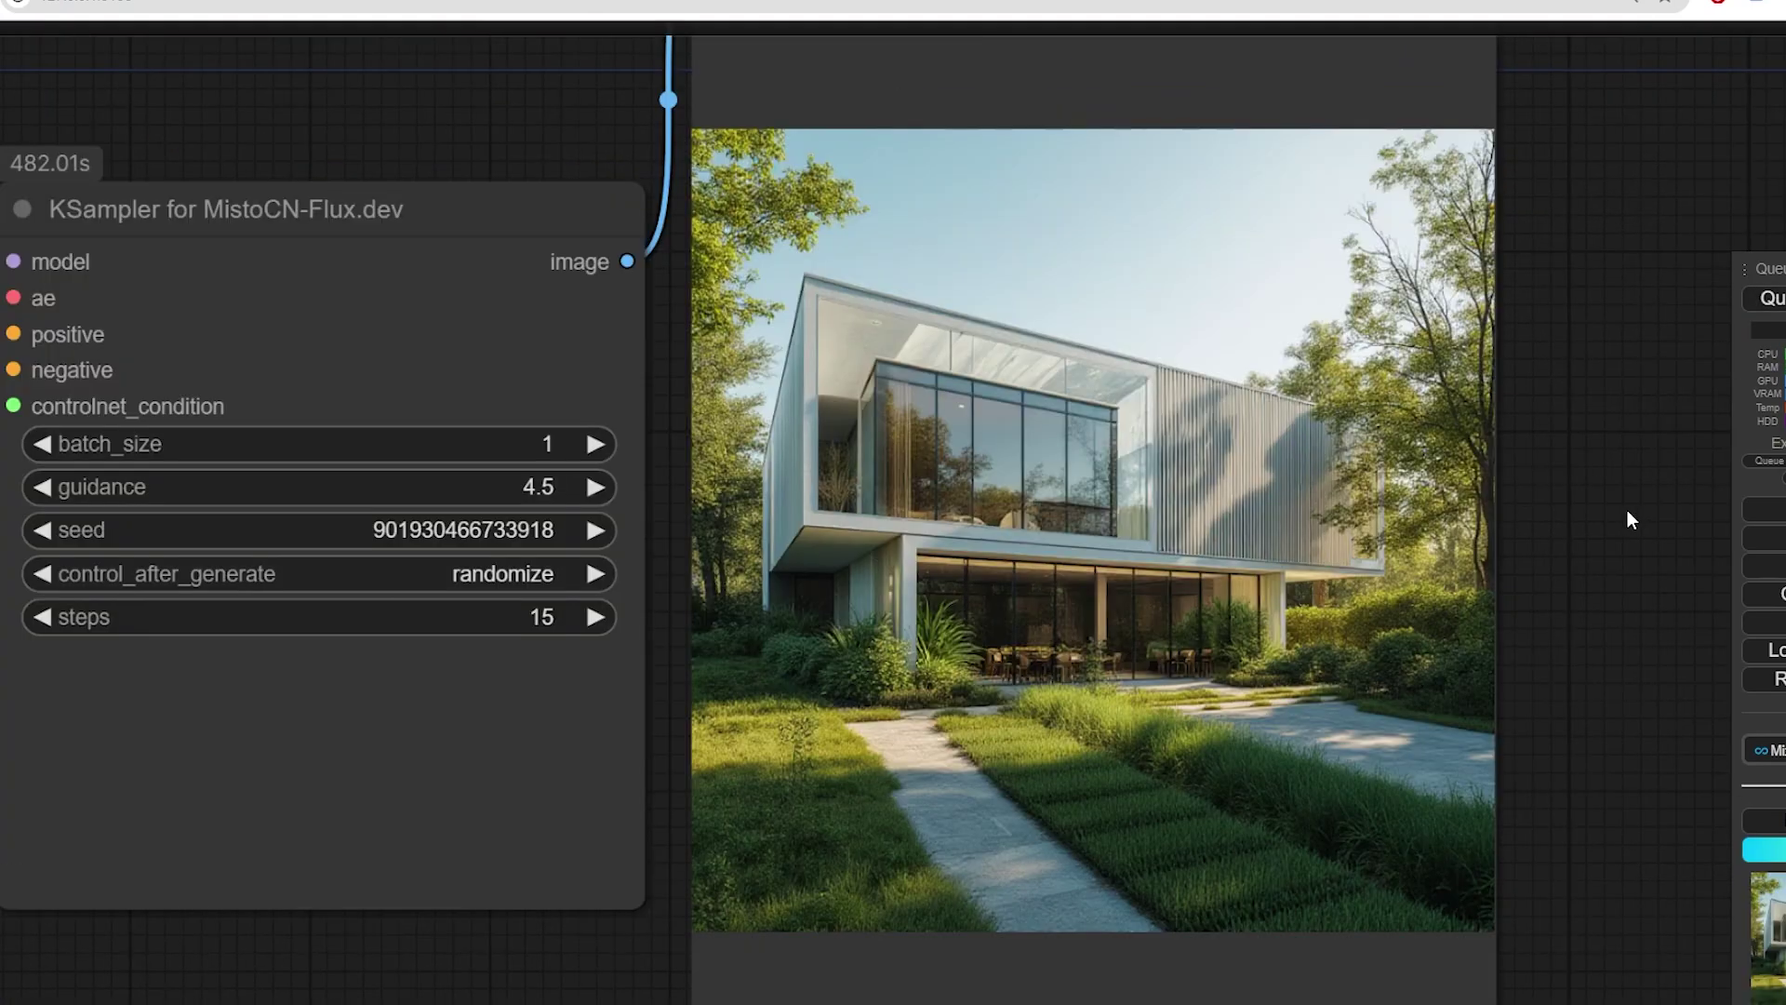
scroll(861, 584, down, 3)
right_click(1060, 340)
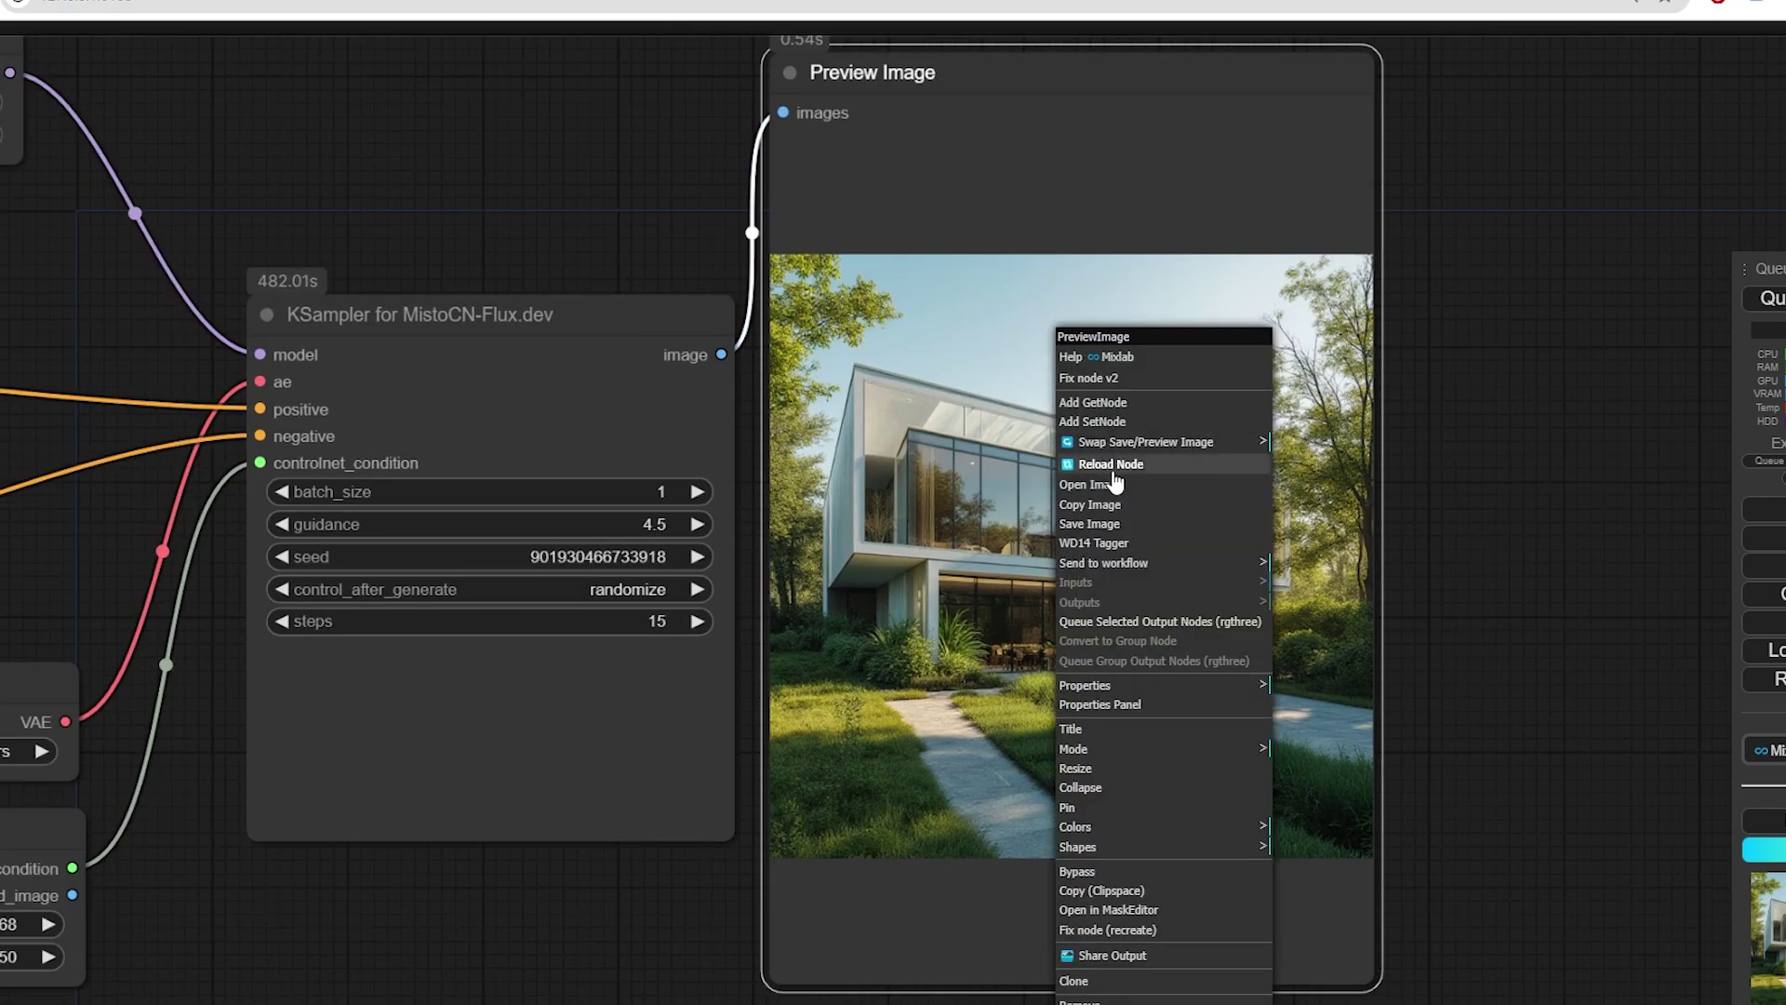
click(1114, 485)
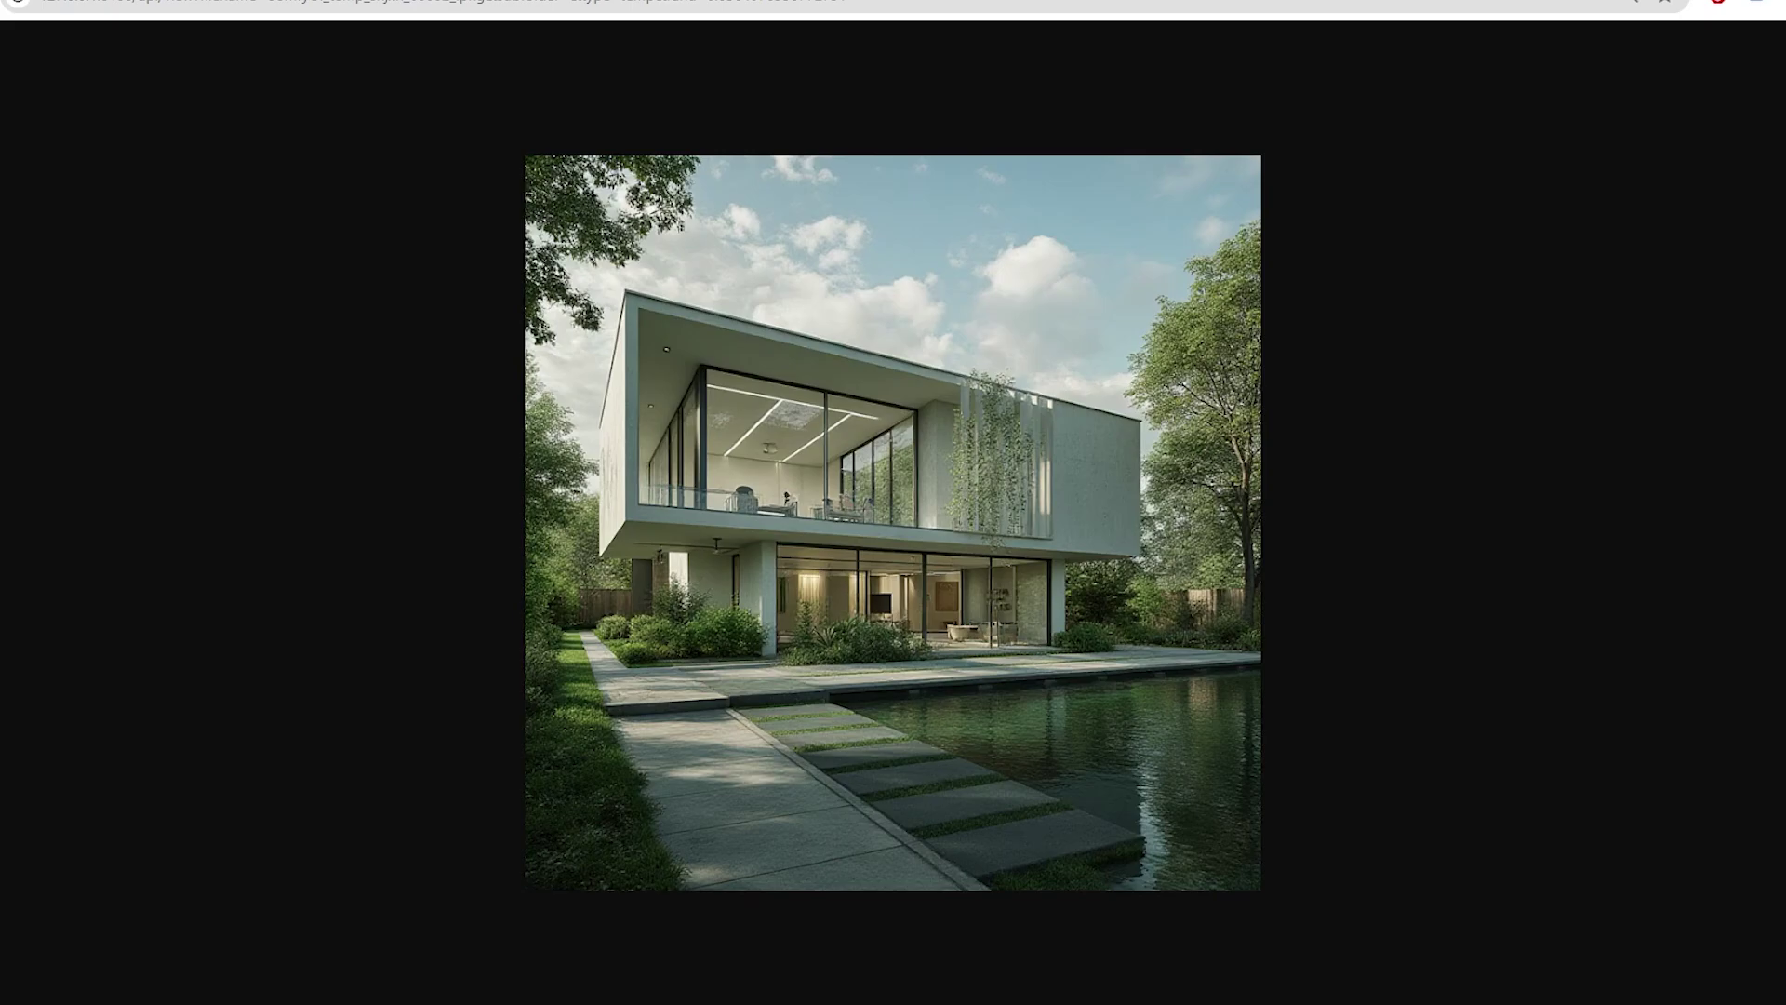
Compare it with the earlier render, then set guidance back to 4.0.
key(ctrl+Tab)
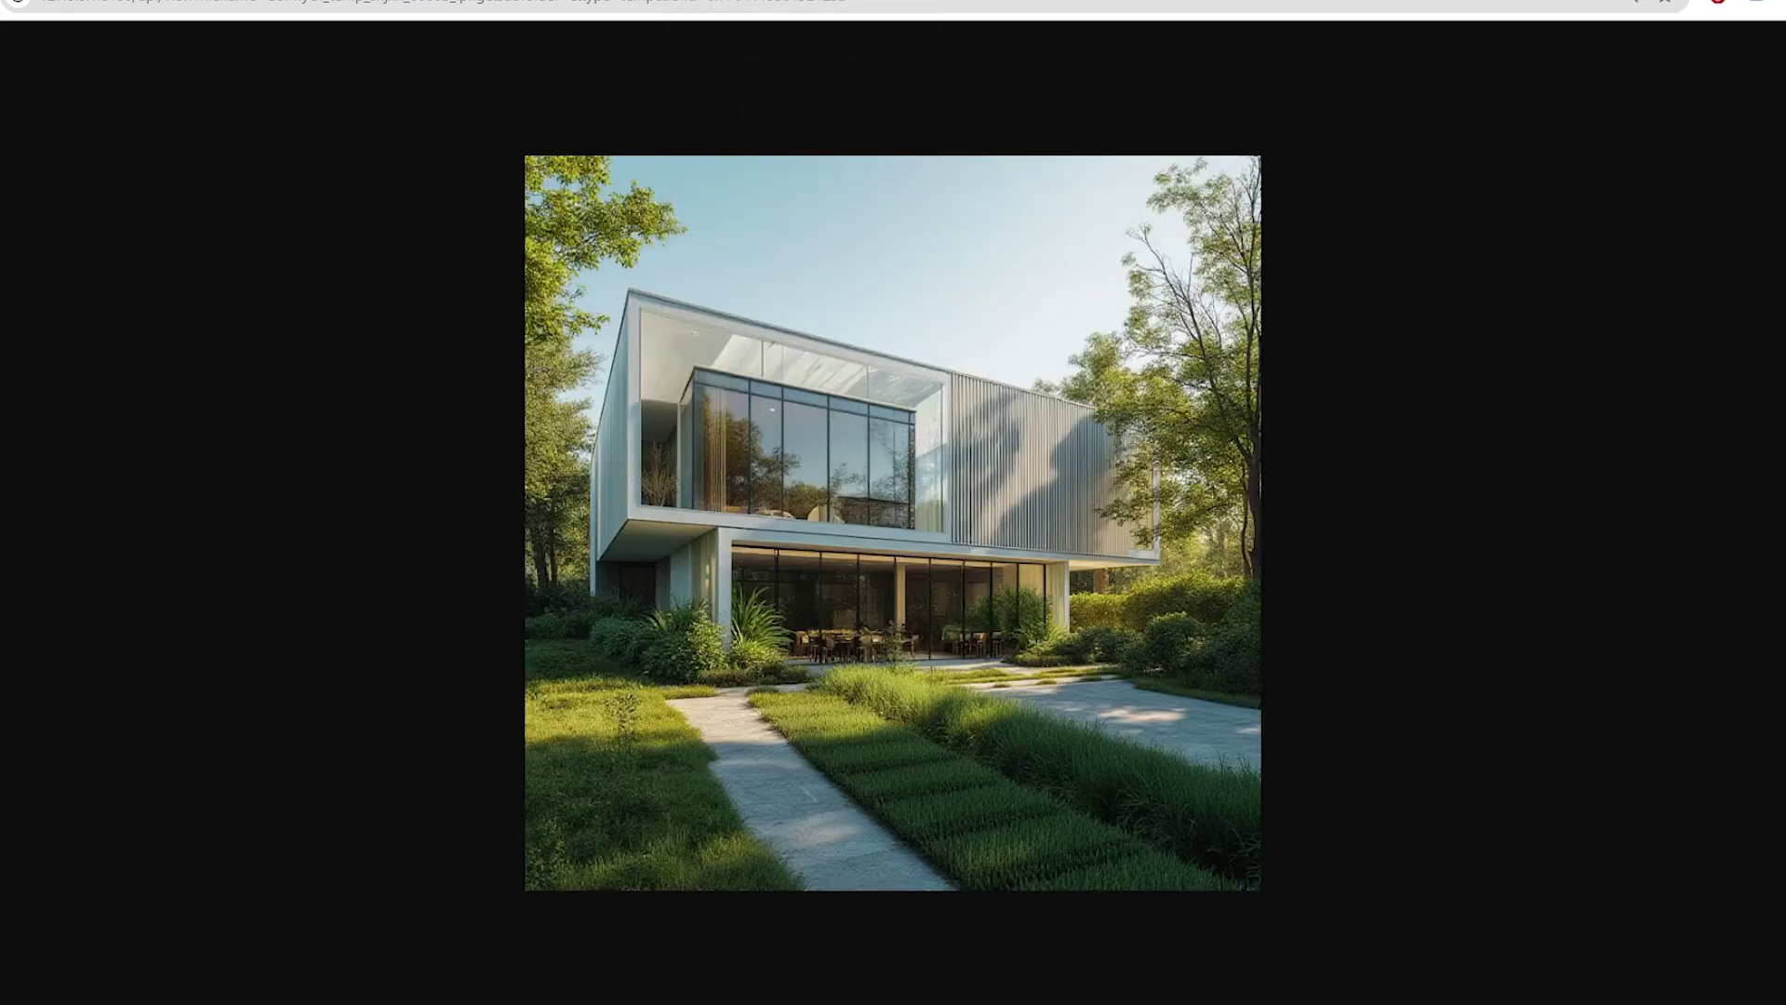
key(ctrl+Tab)
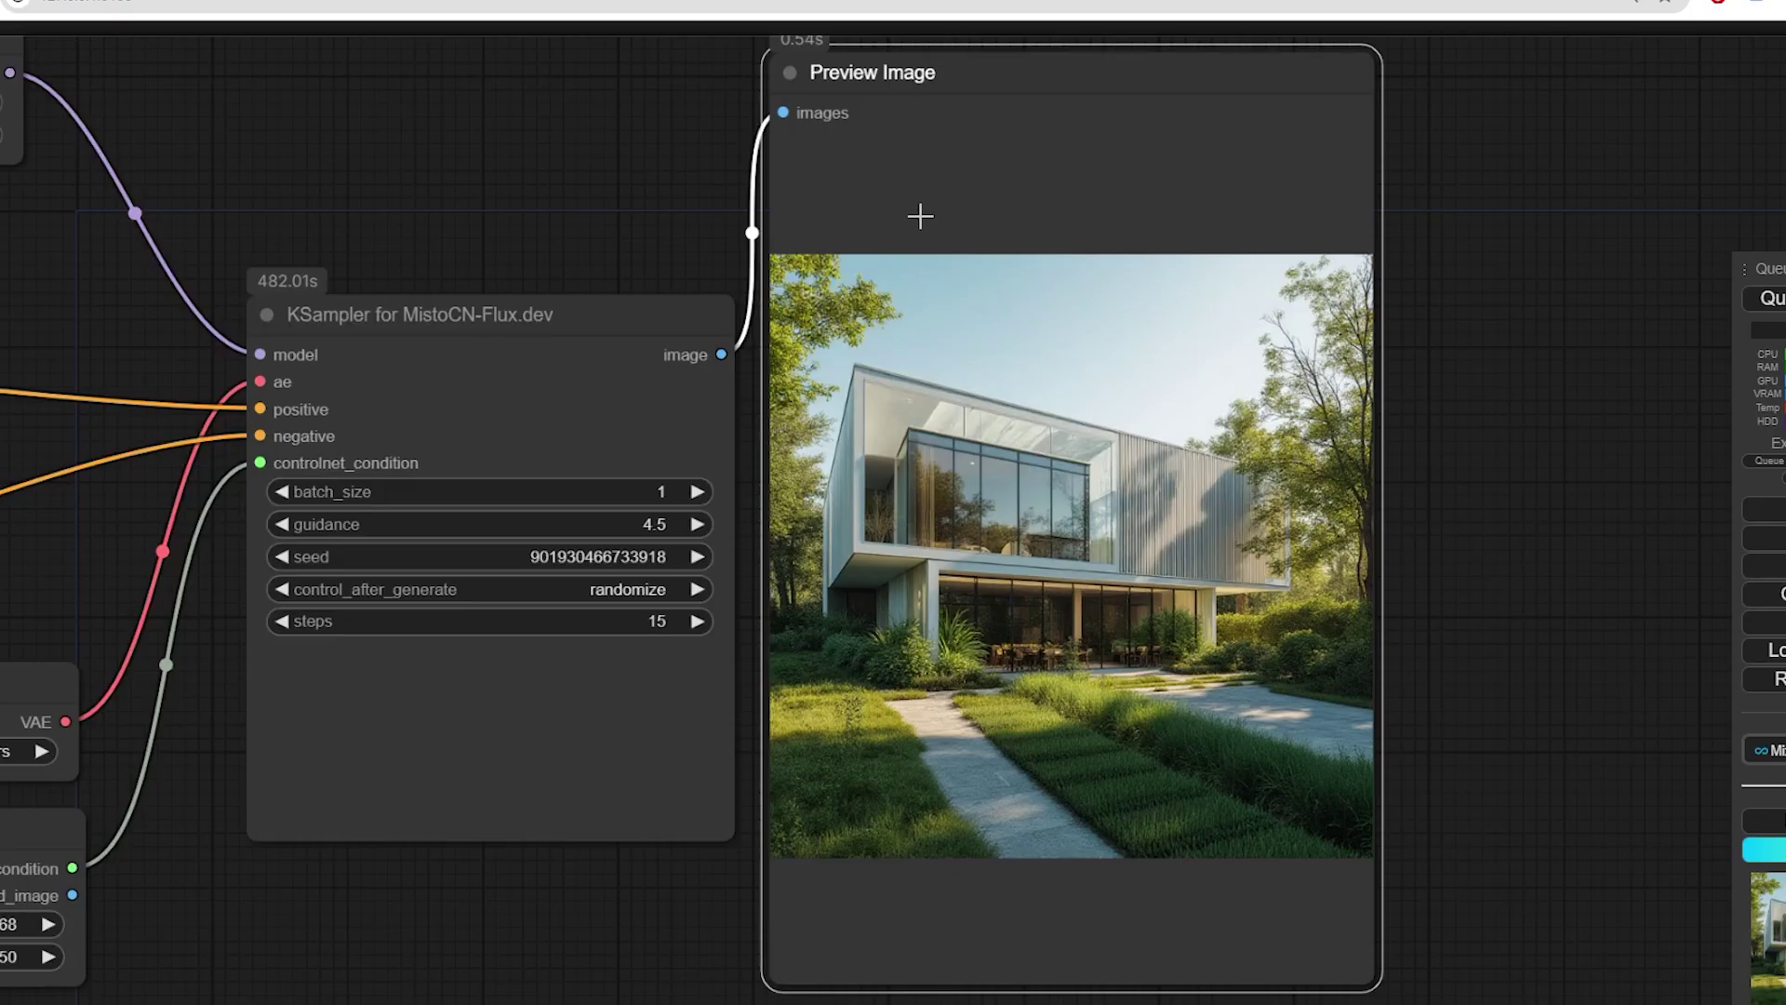
click(278, 524)
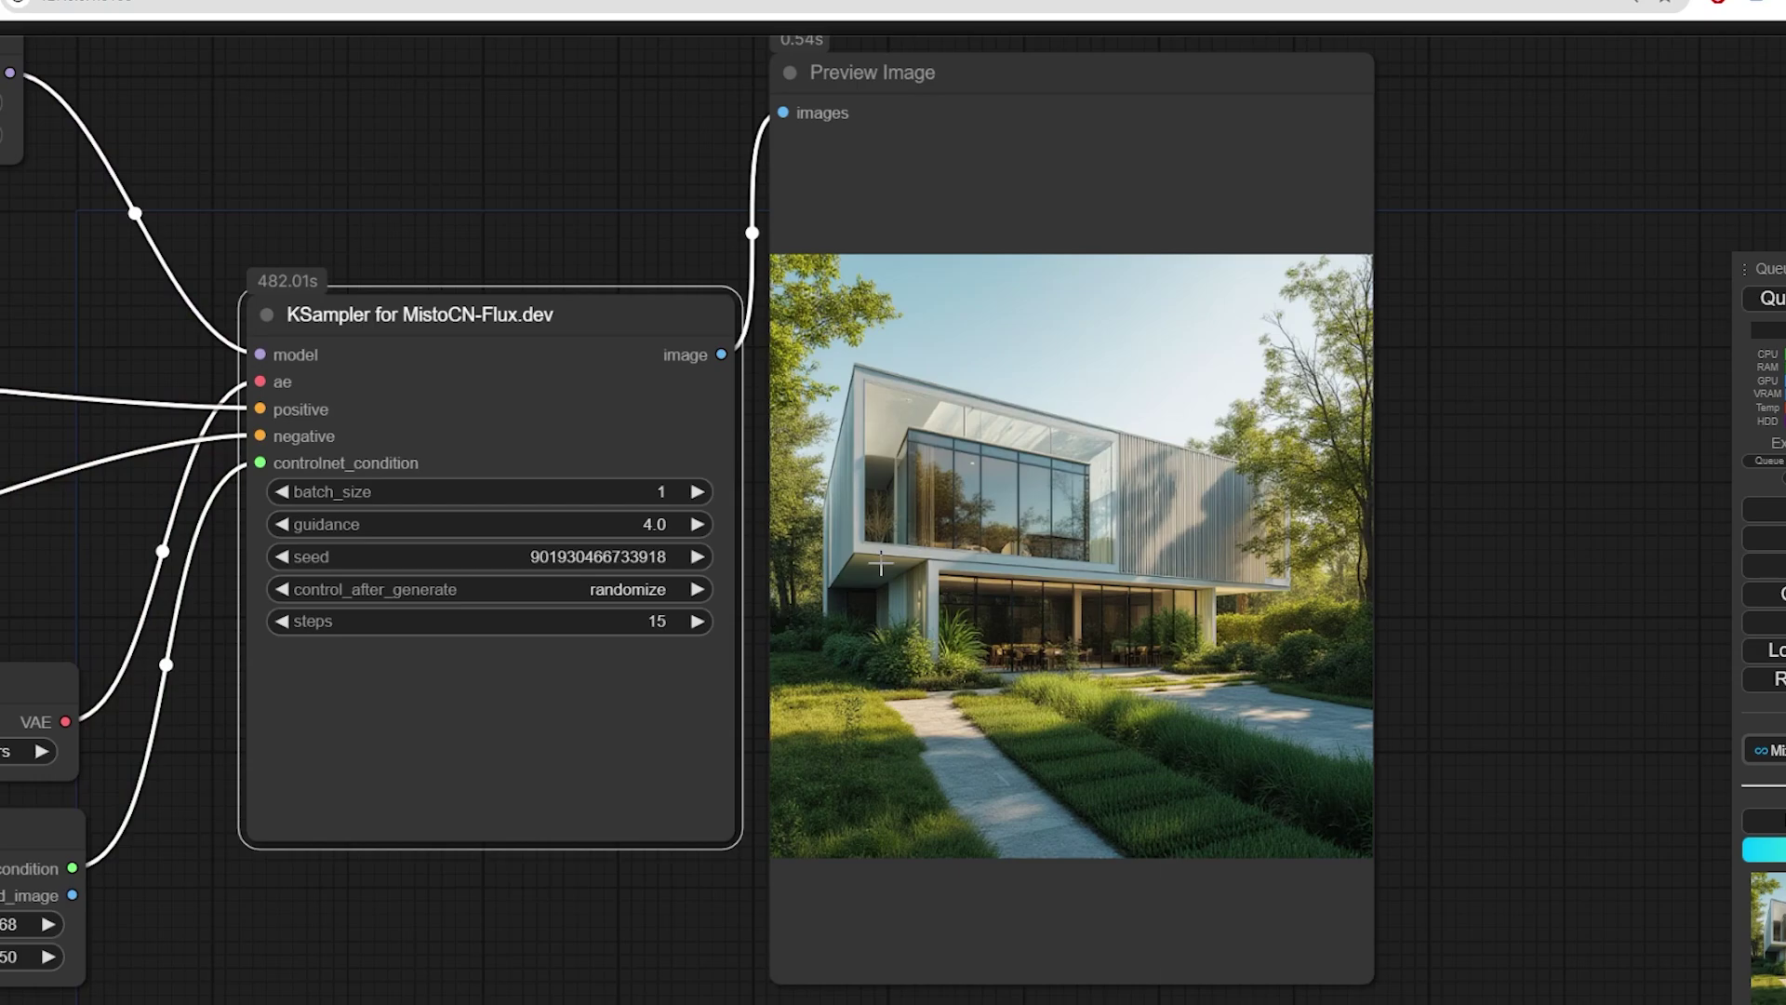
Cycle the browser tabs back to the earlier full-size render of the house beside the pool.
scroll(1279, 476, down, 1)
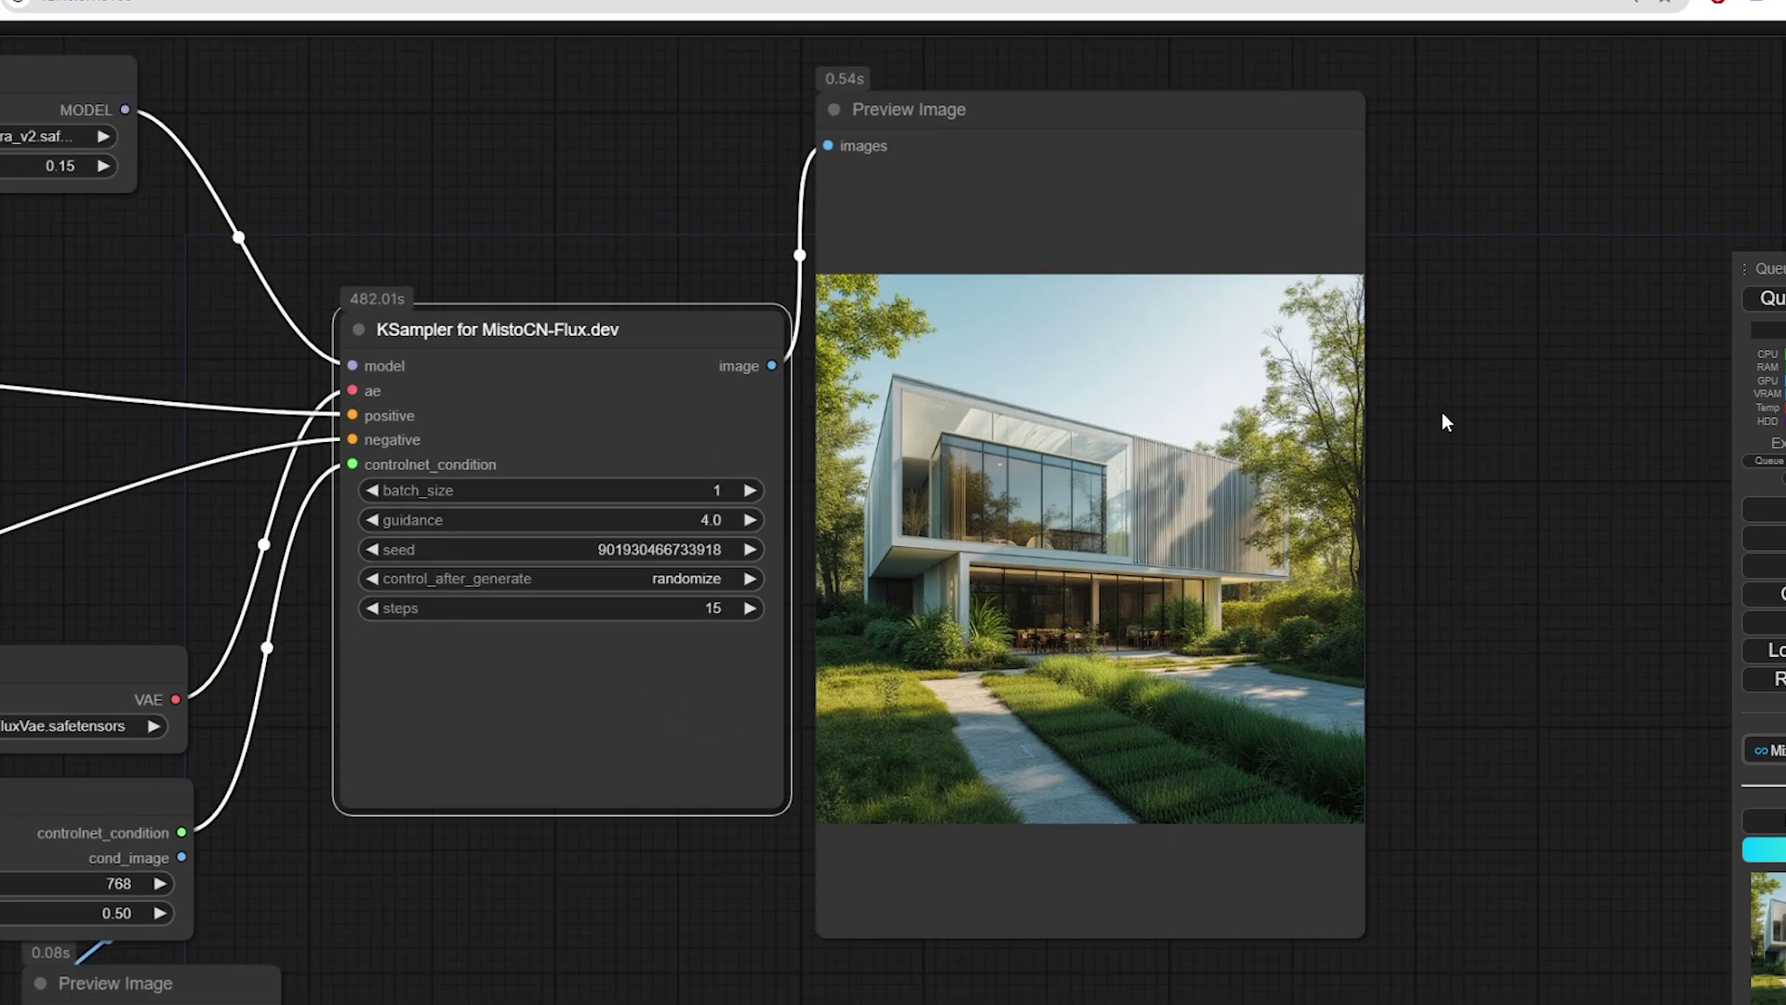
key(ctrl+Tab)
key(ctrl+Tab)
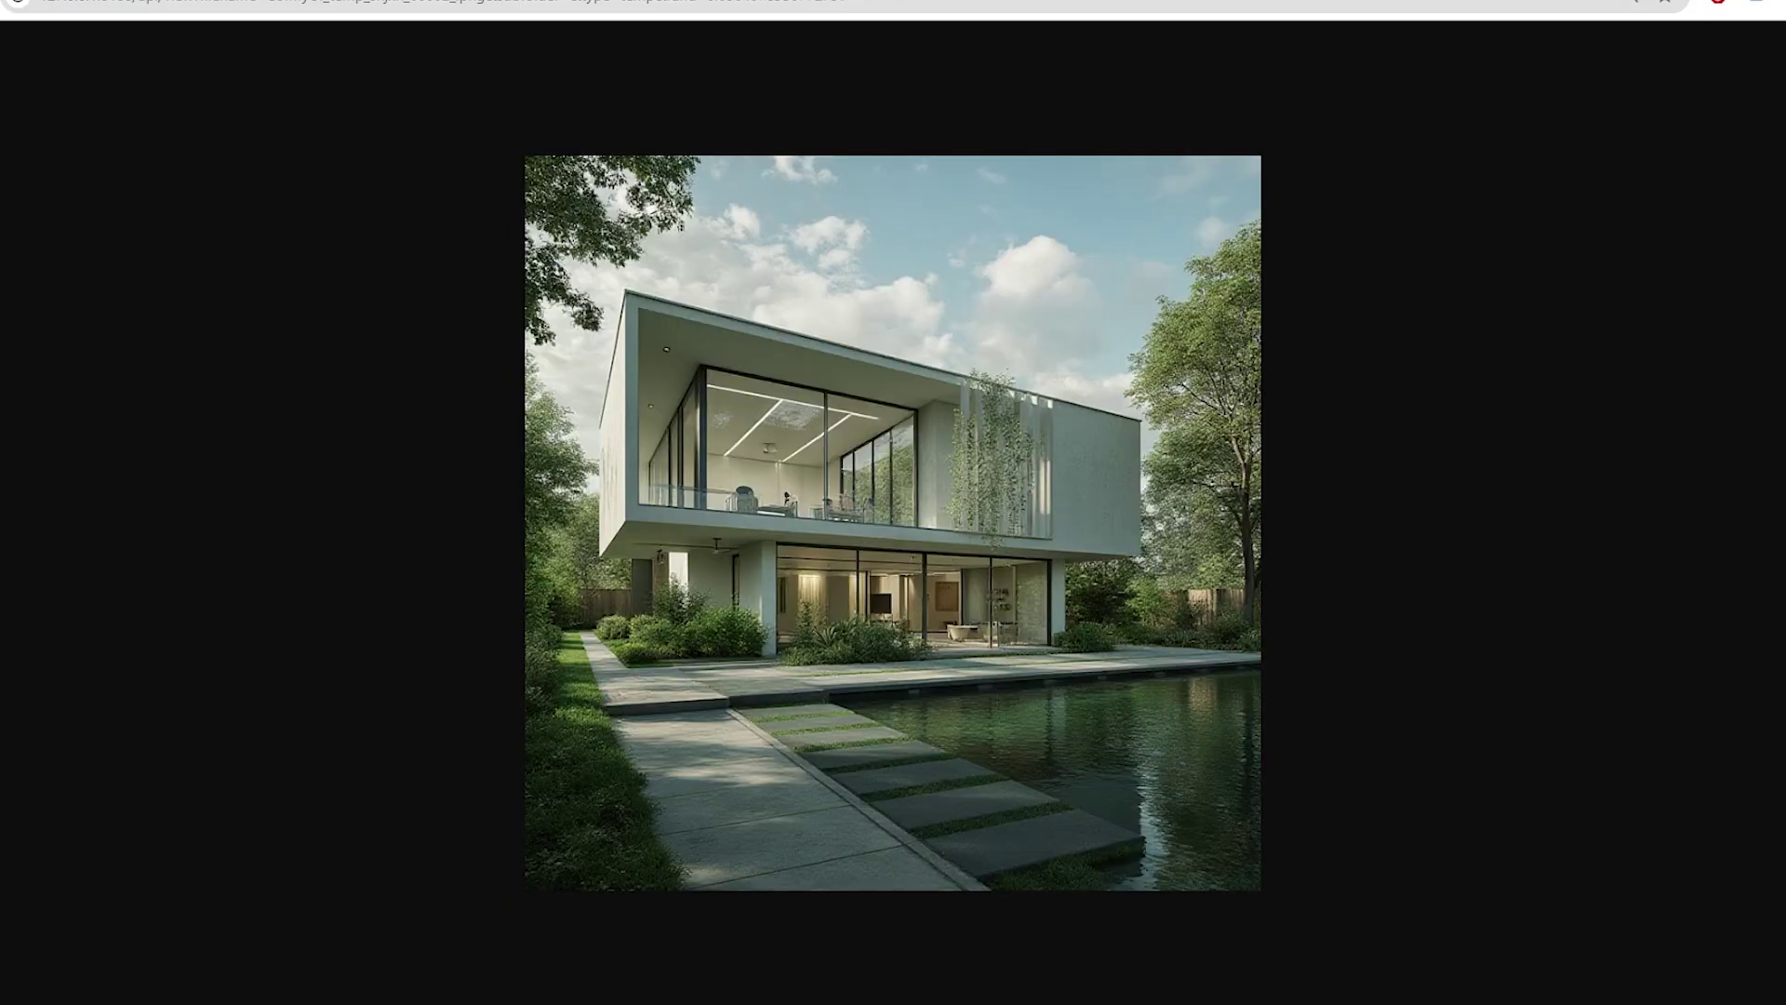
key(ctrl+Tab)
key(ctrl+Tab)
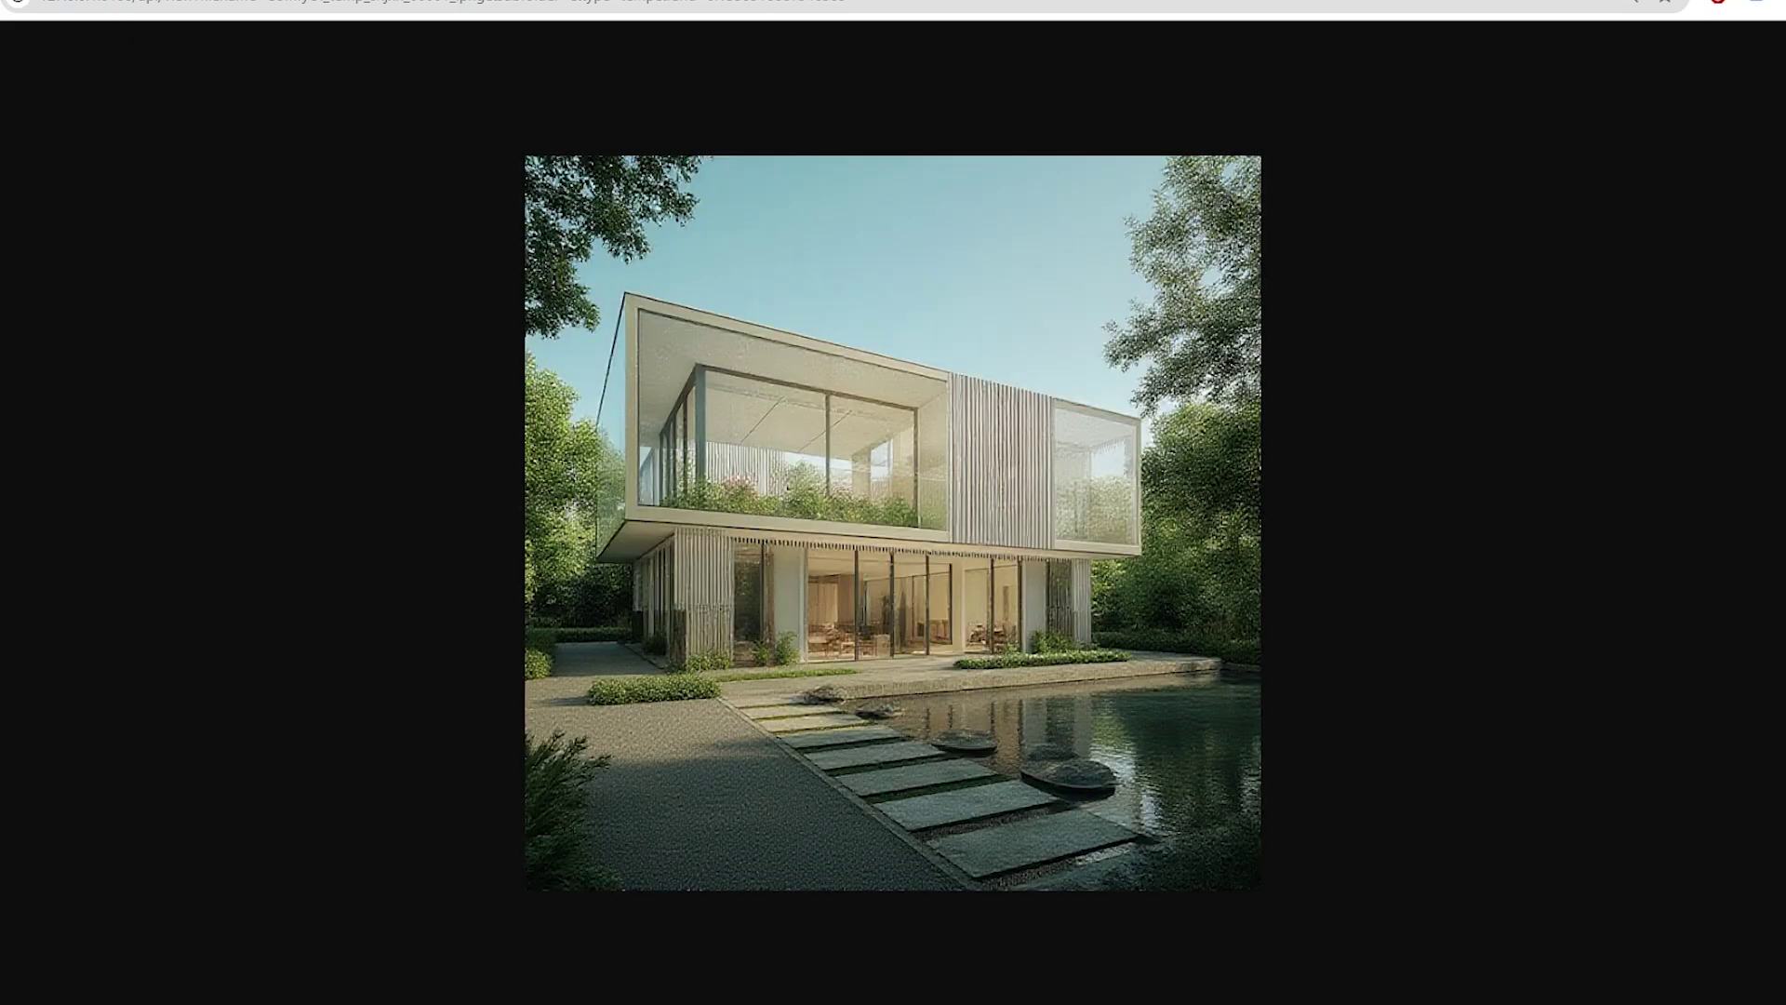